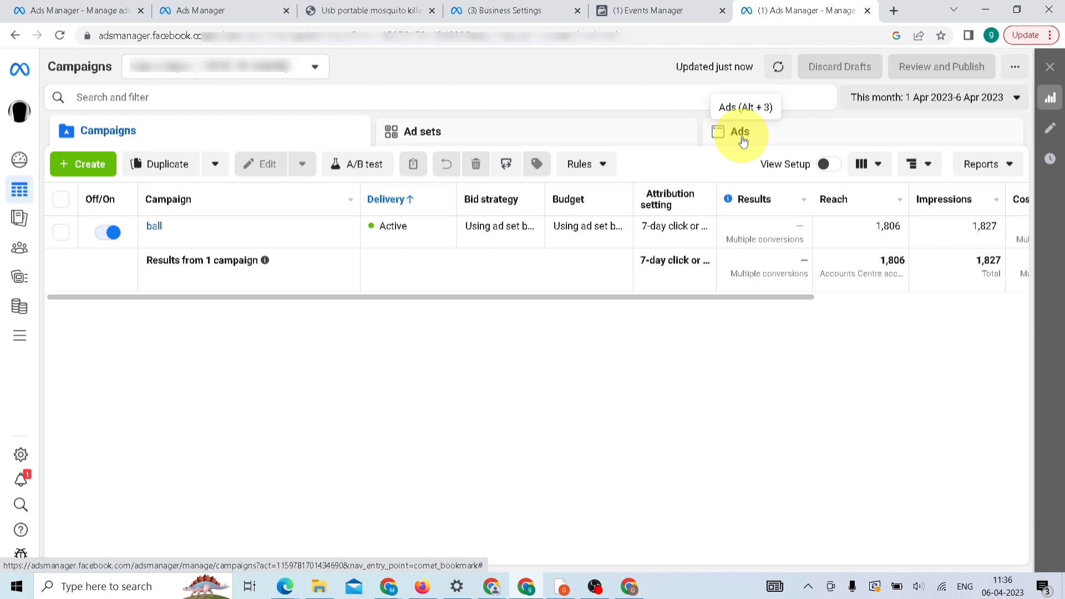
Create a new campaign with the Sales objective.
left_click(87, 165)
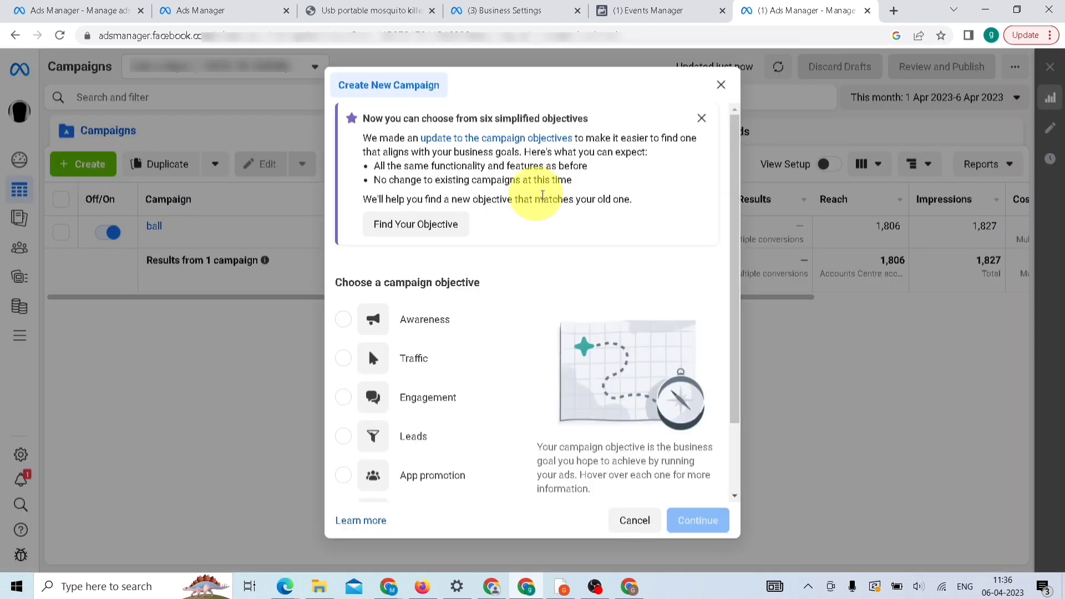
left_click_drag(737, 222, 747, 320)
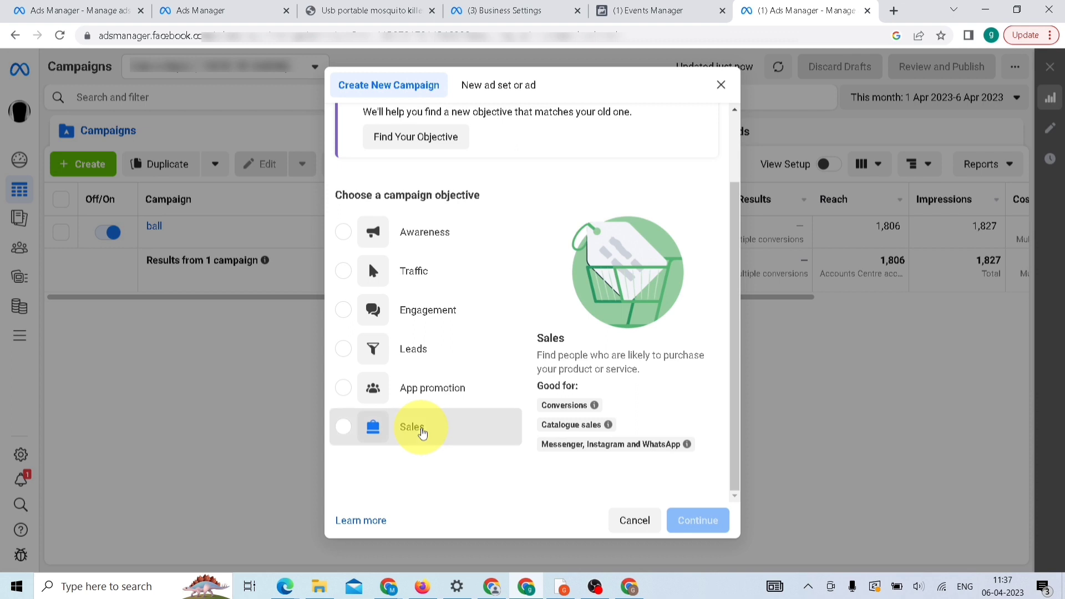
left_click(420, 431)
mouse_move(583, 420)
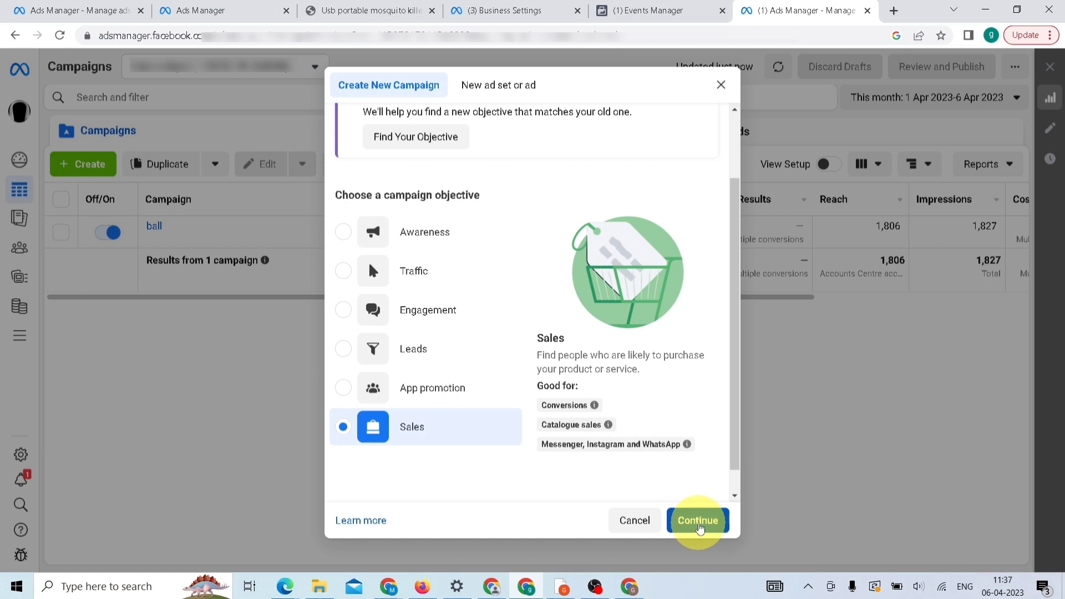
left_click(699, 526)
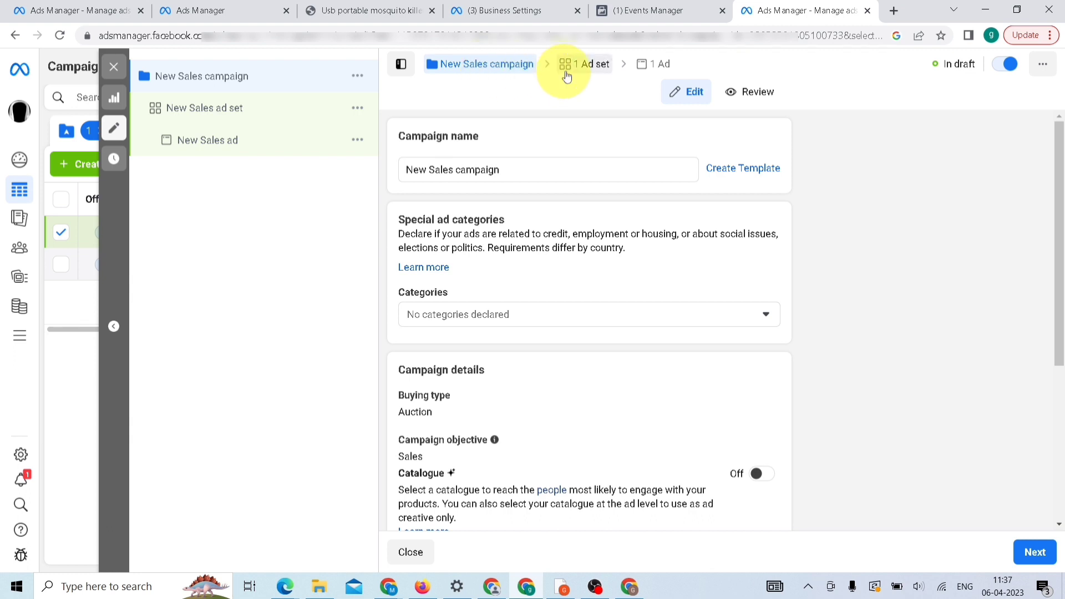
Rename the new sales campaign as Apple and continue to the ad set settings.
left_click(542, 170)
key("BackSpace")
key("BackSpace")
key("BackSpace")
key("BackSpace")
key("BackSpace")
key("BackSpace")
key("BackSpace")
key("BackSpace")
key("BackSpace")
key("BackSpace")
key("BackSpace")
key("BackSpace")
key("BackSpace")
key("BackSpace")
key("BackSpace")
key("BackSpace")
key("BackSpace")
key("BackSpace")
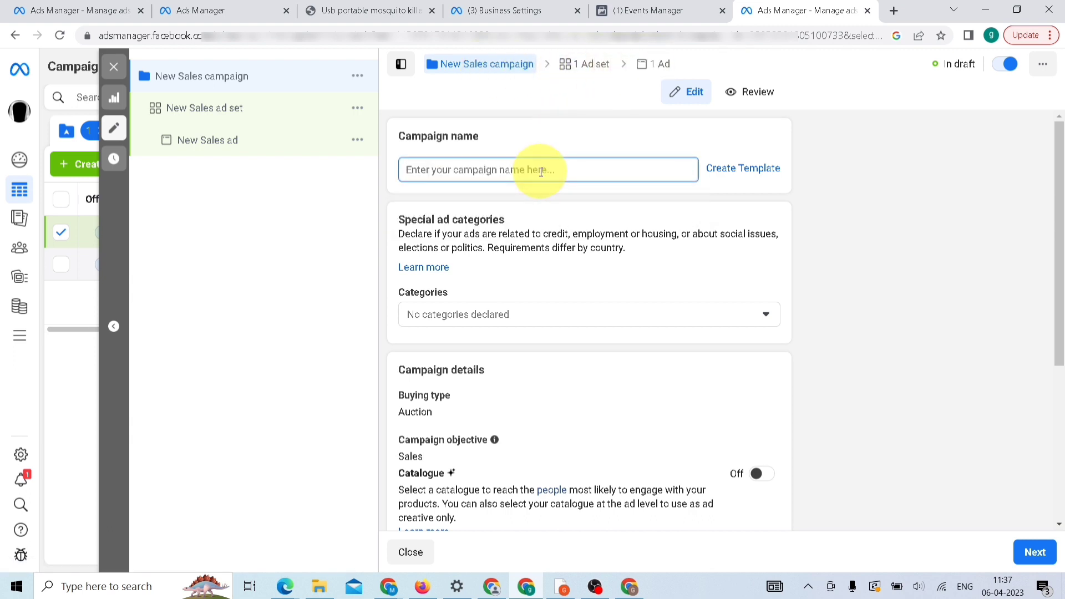
type("App")
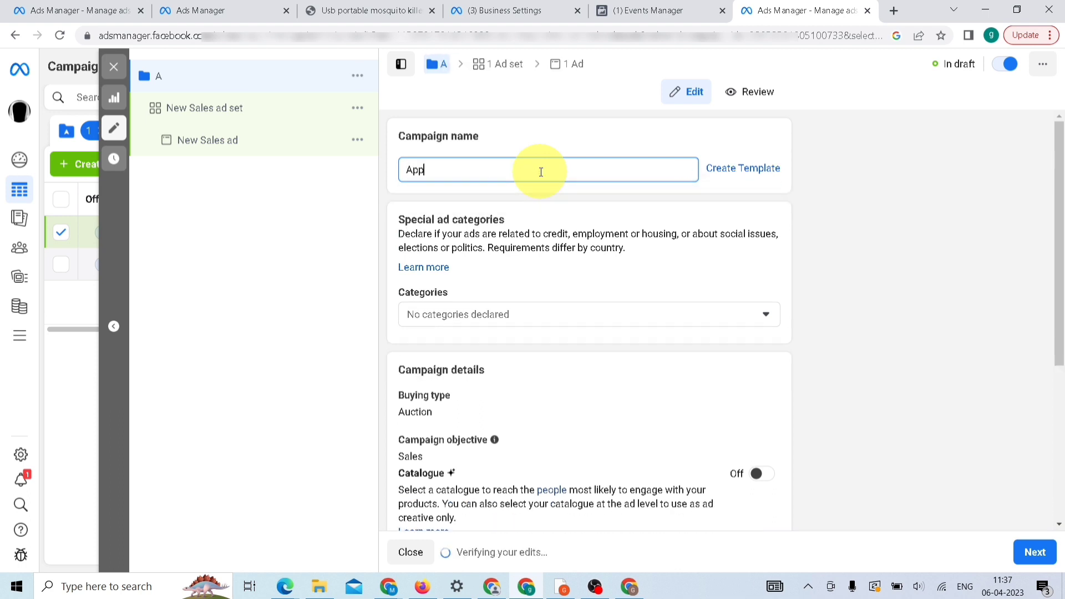
type("le")
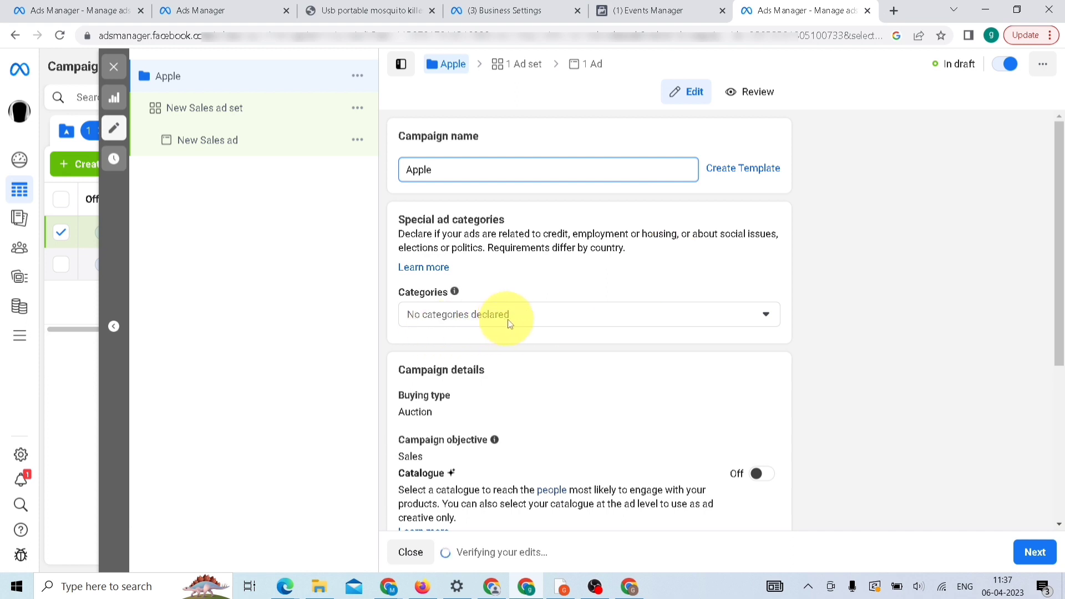
left_click_drag(1053, 213, 1060, 360)
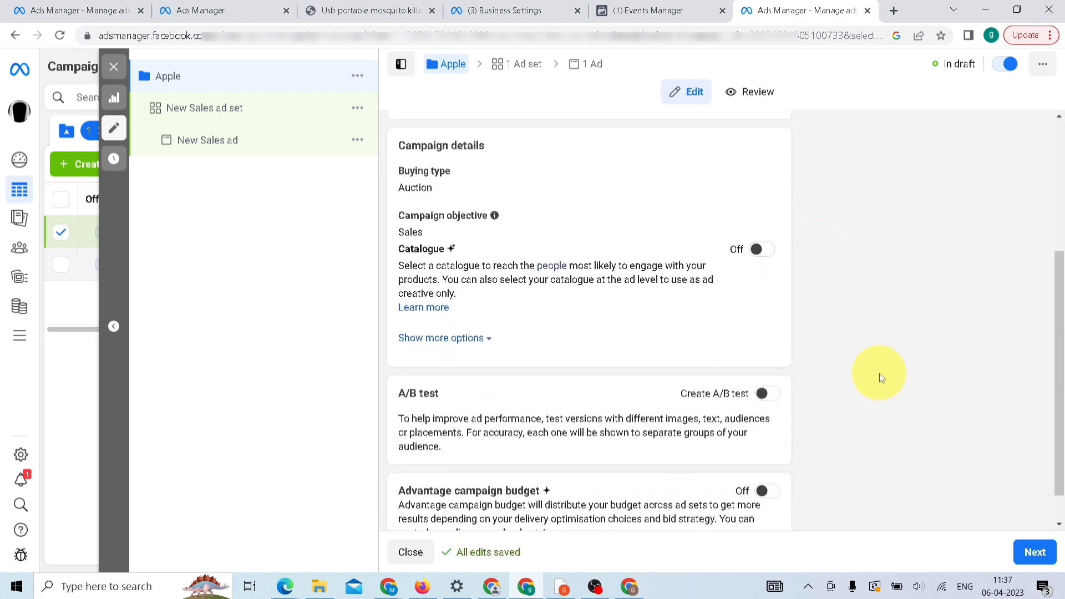
left_click(1033, 552)
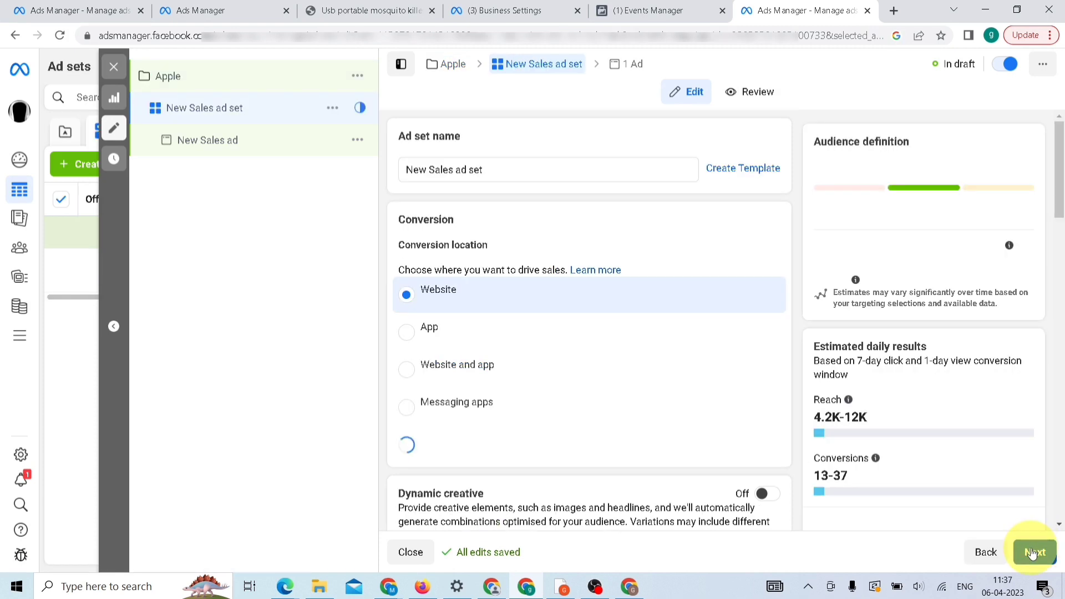
Rename the ad set as Apple 1.
left_click(546, 170)
key("BackSpace")
key("BackSpace")
key("BackSpace")
key("BackSpace")
key("BackSpace")
key("BackSpace")
key("BackSpace")
key("BackSpace")
key("BackSpace")
key("BackSpace")
key("BackSpace")
key("BackSpace")
key("BackSpace")
key("BackSpace")
key("BackSpace")
key("BackSpace")
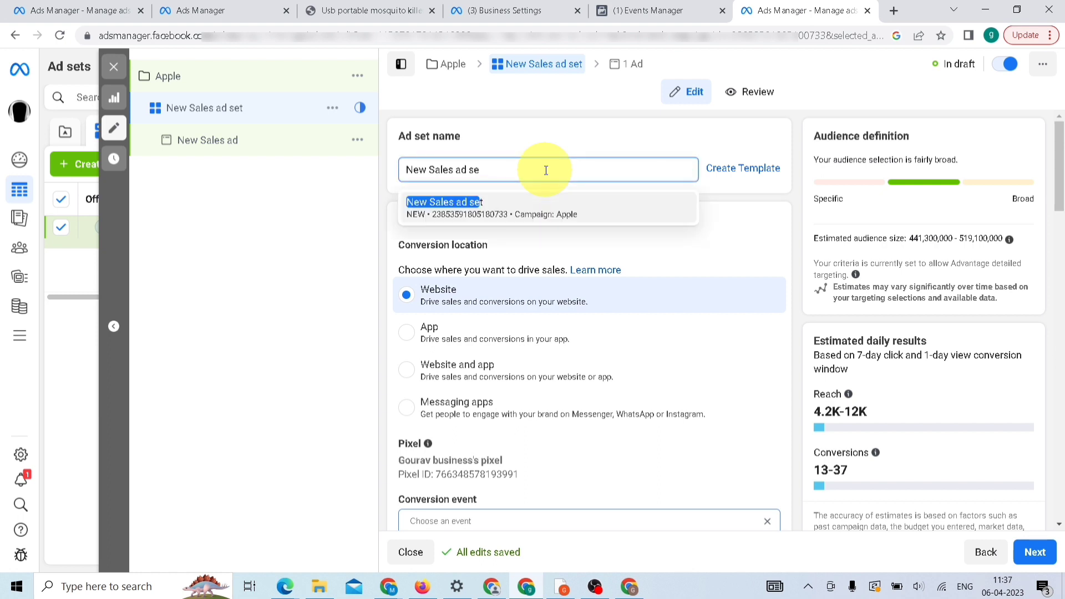
type("A")
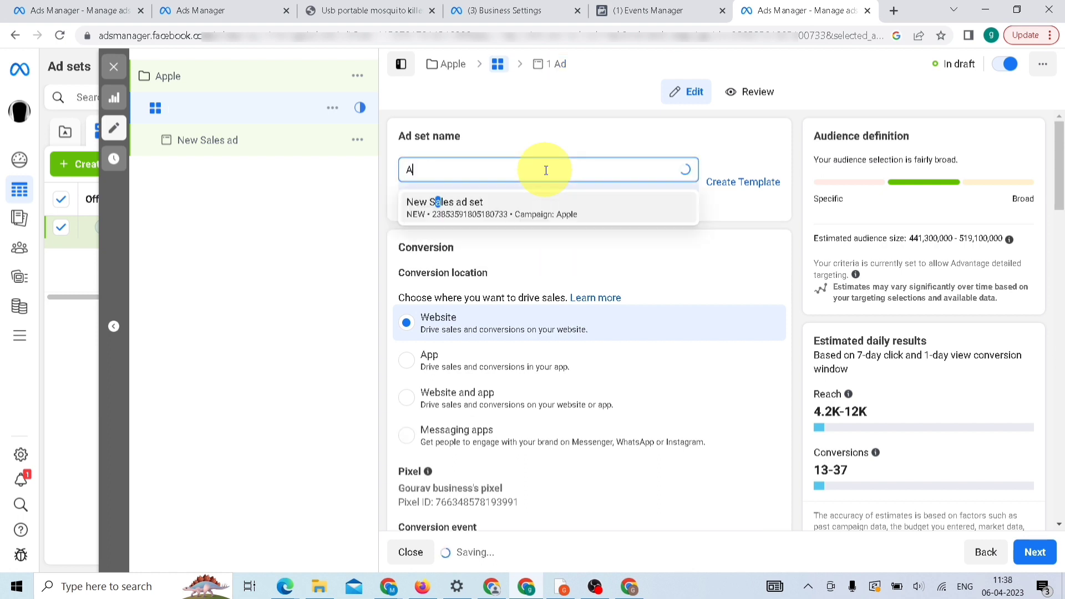
type("pple 1")
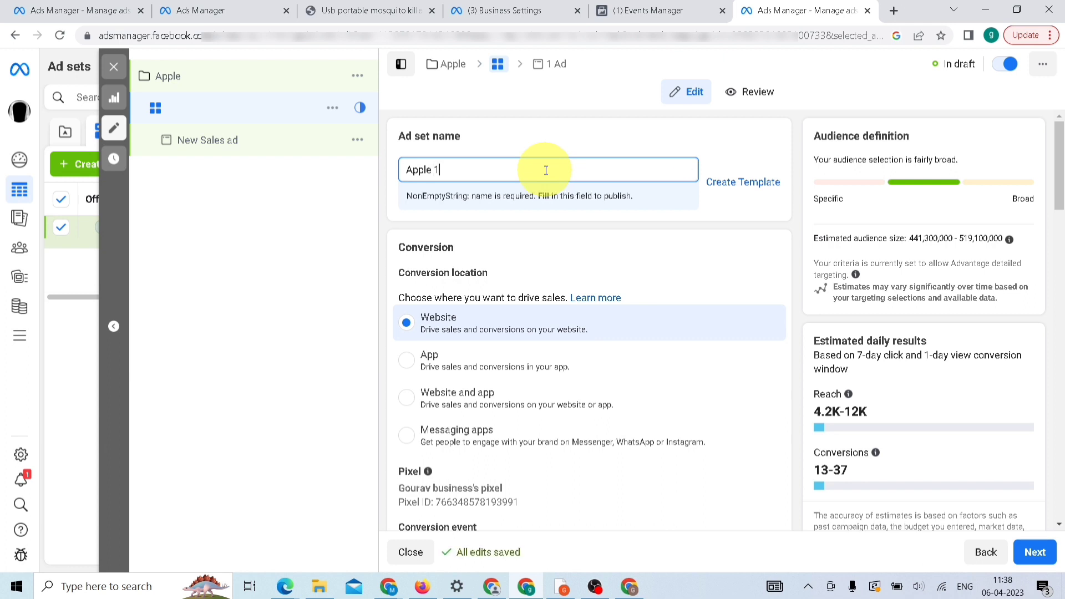
Choose Purchase as the conversion event for the ad set's website conversions.
left_click(1056, 201)
scroll(1057, 200, "down", 2)
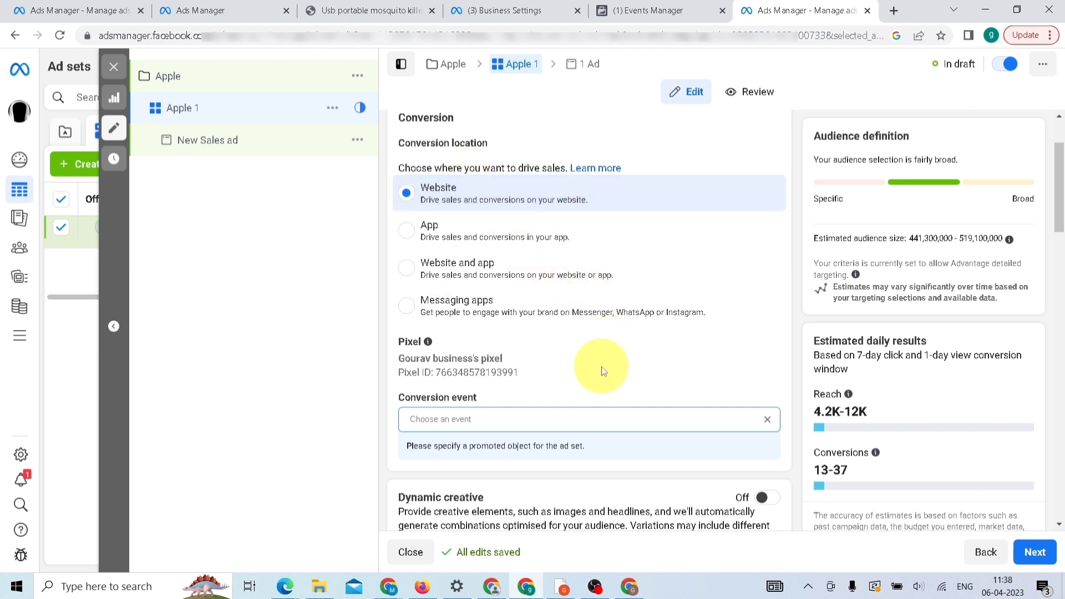
left_click(428, 341)
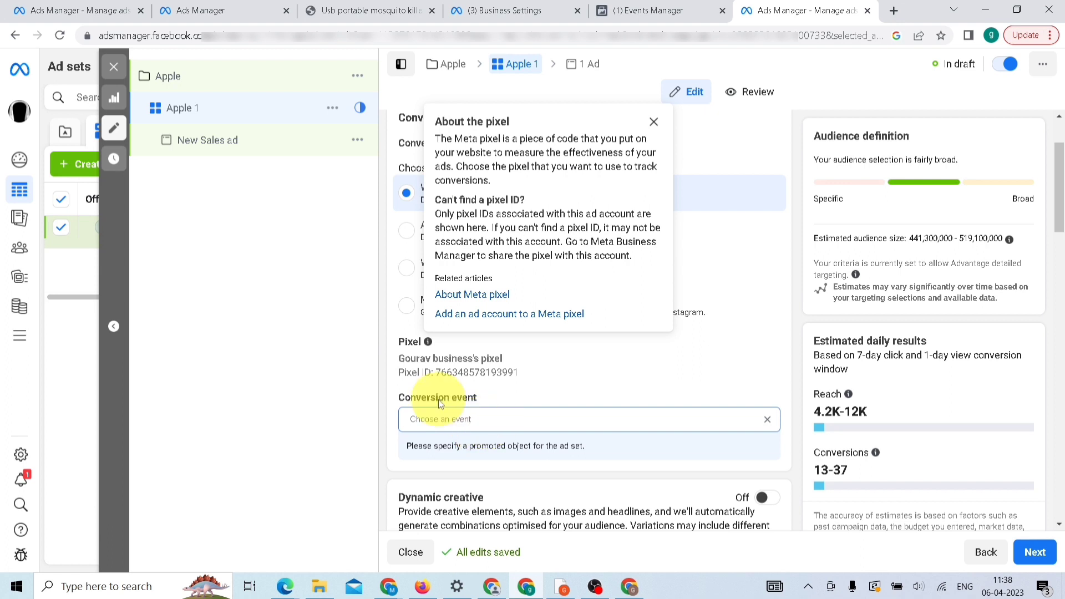
left_click(490, 413)
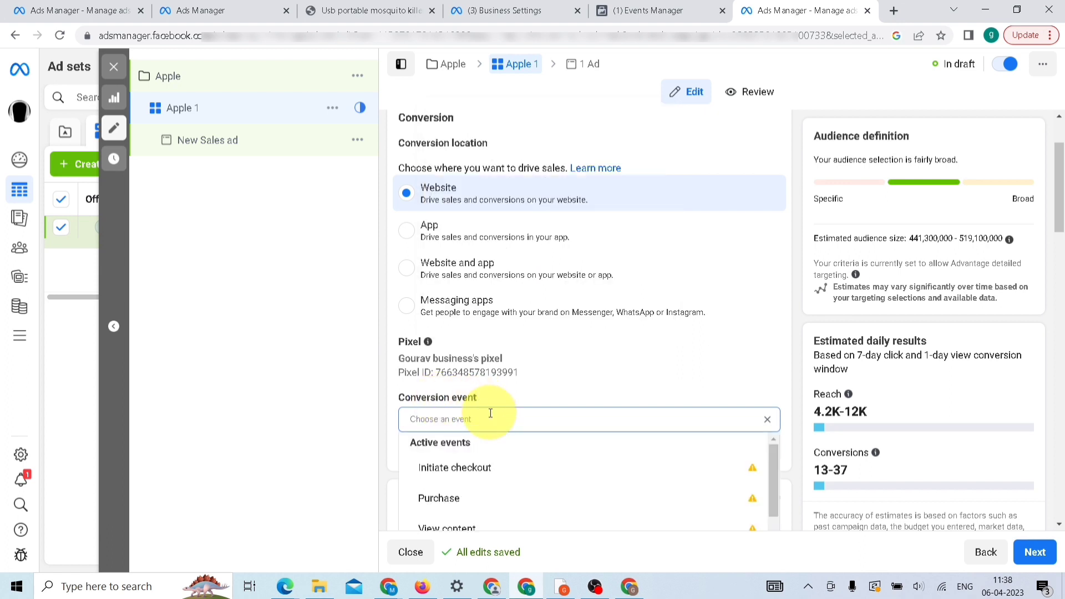
left_click(505, 498)
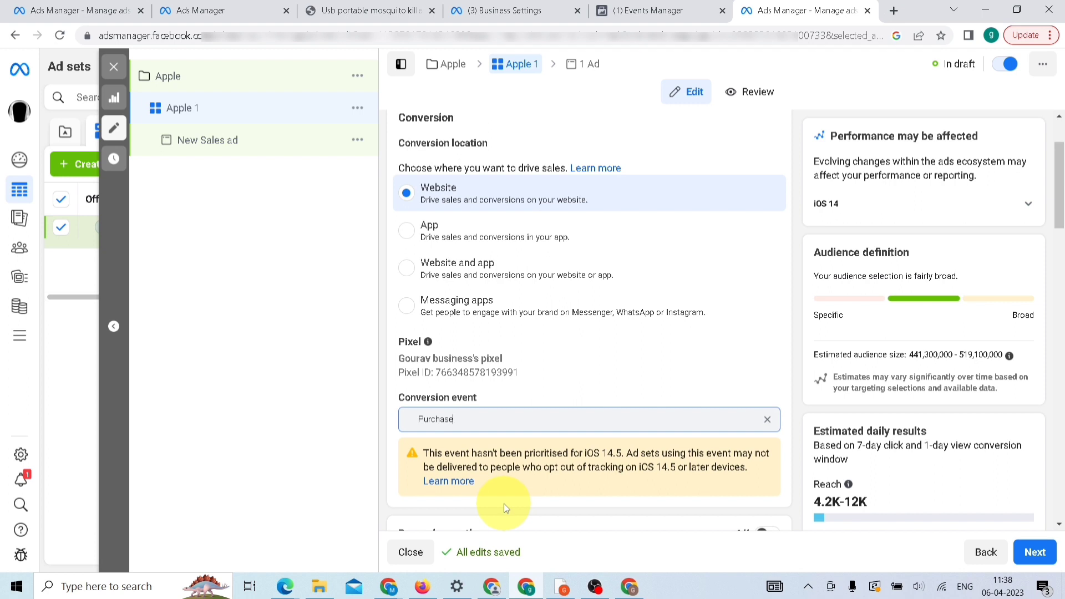
left_click(436, 424)
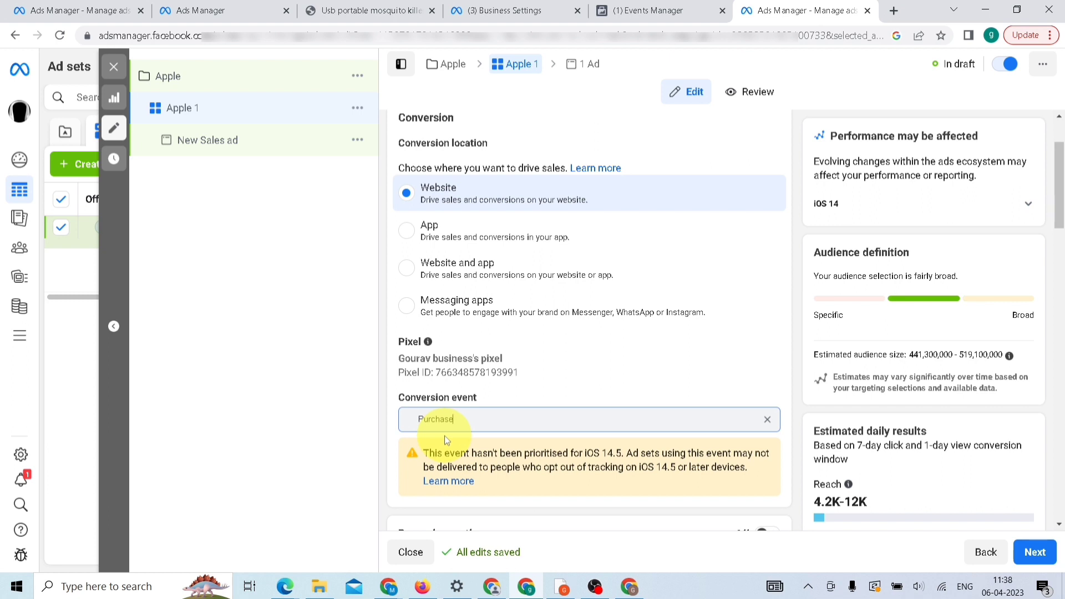
Keep the ad set on a daily budget and set the amount to ₹300.
left_click_drag(1058, 205, 1062, 288)
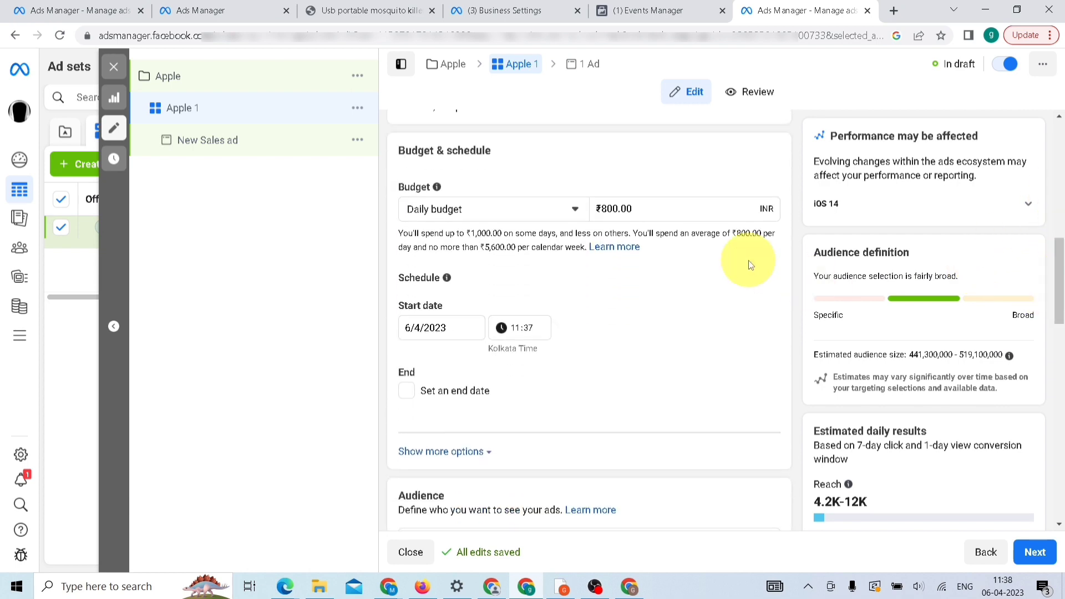
left_click(476, 209)
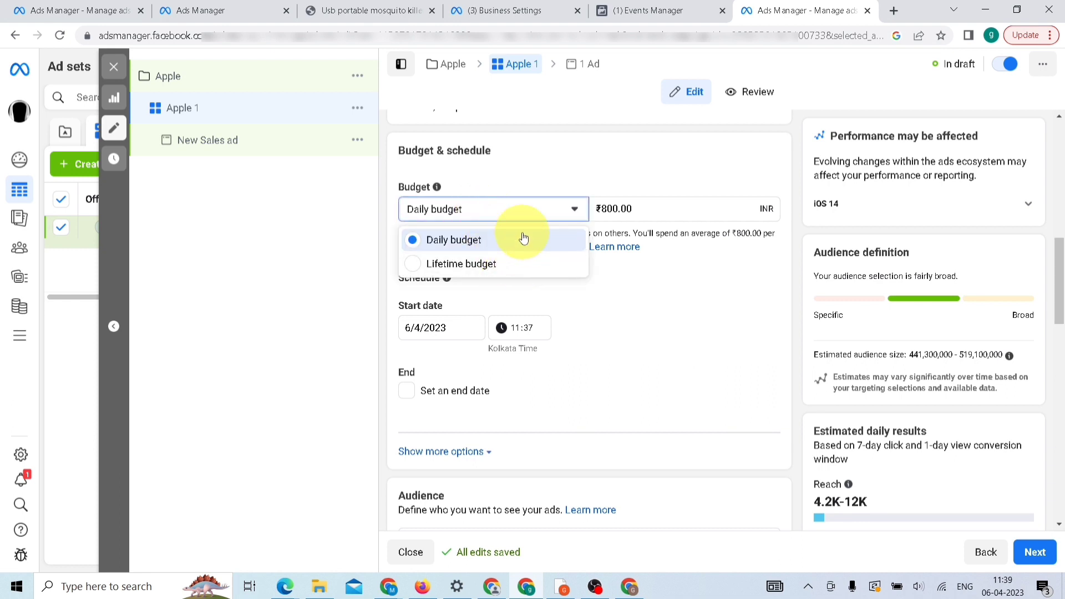
left_click(523, 239)
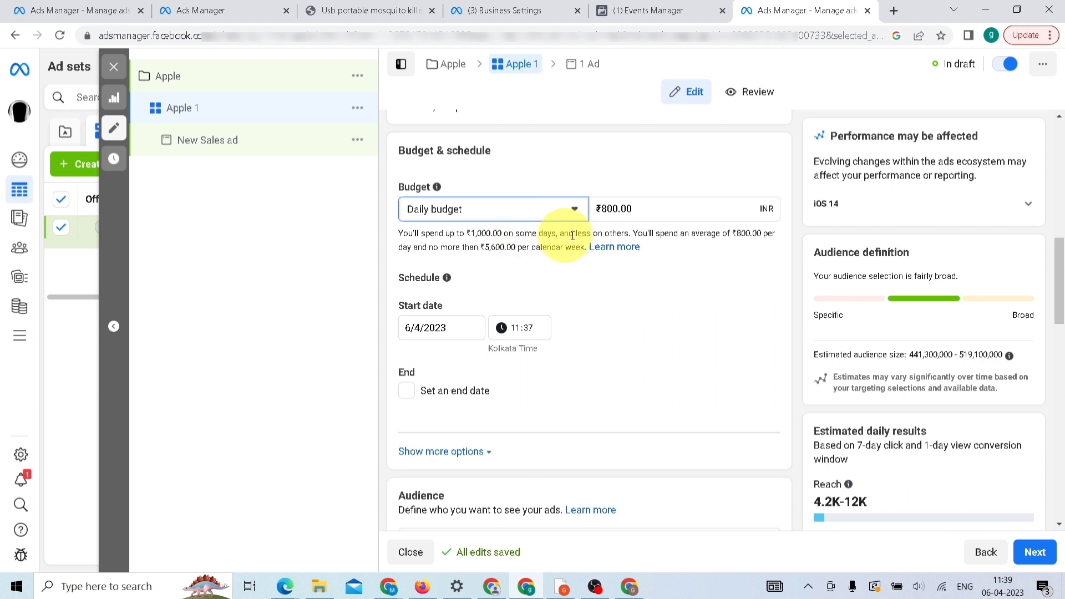
left_click(608, 210)
key("BackSpace")
type("3")
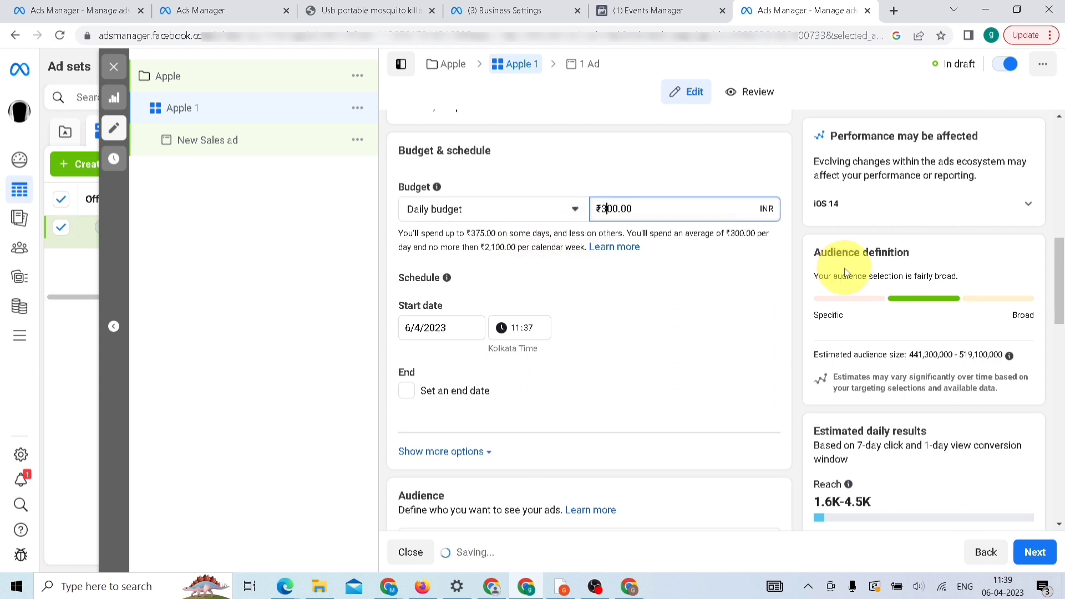
Exclude Assam and Nagaland from the audience locations while keeping India included.
scroll(1059, 270, "down", 2)
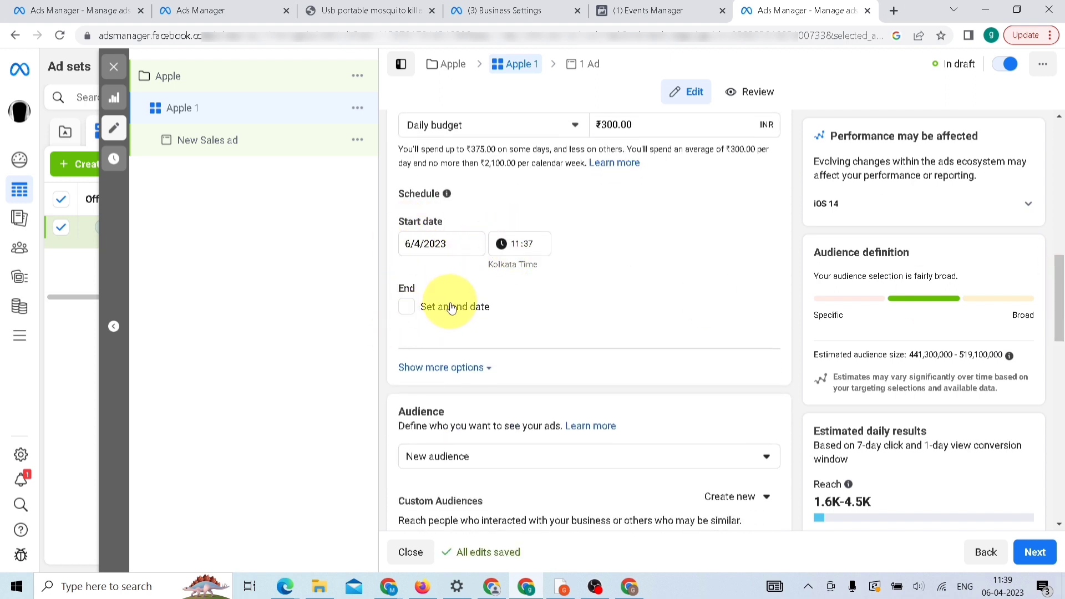
left_click_drag(1060, 307, 1061, 362)
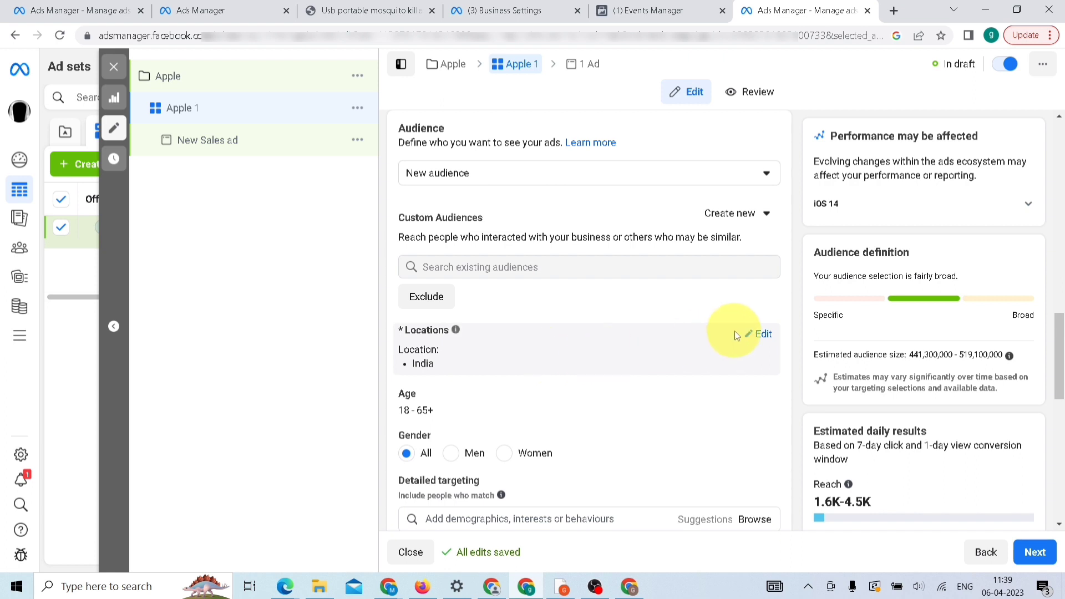
left_click(749, 334)
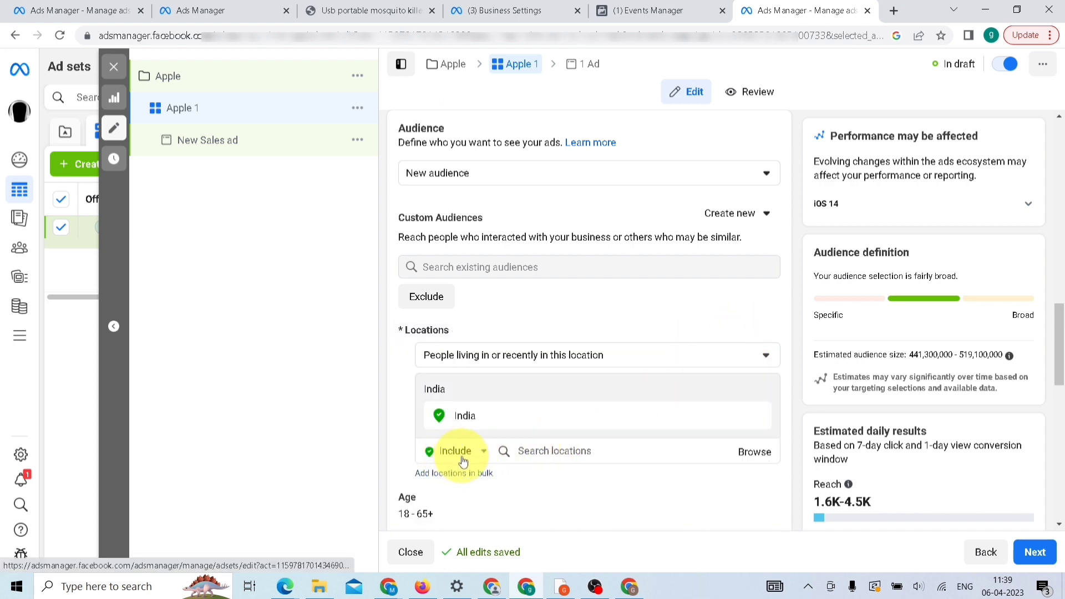
left_click(481, 452)
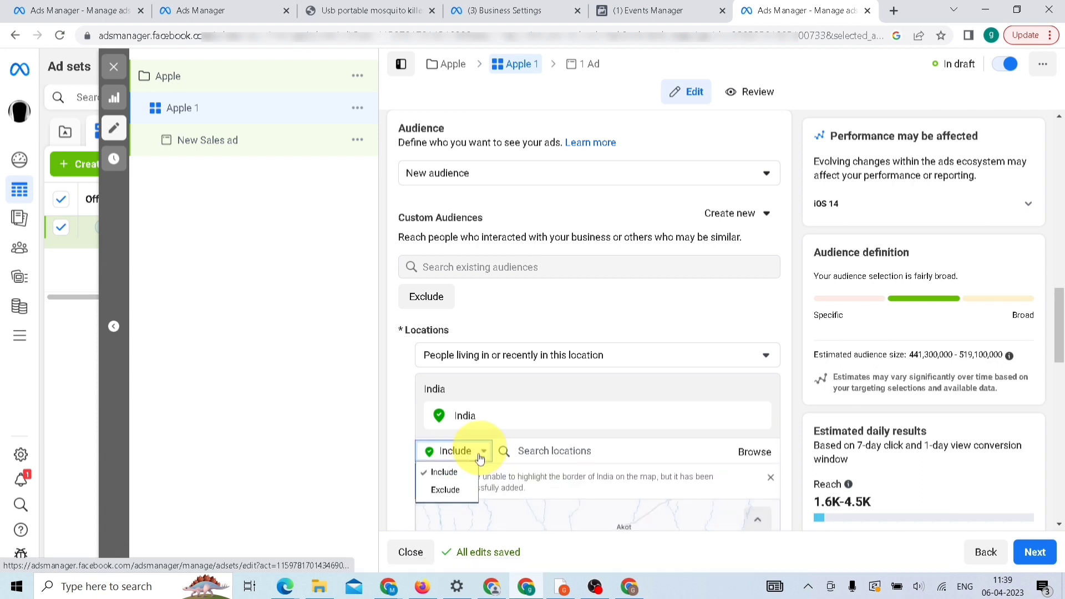
left_click(463, 490)
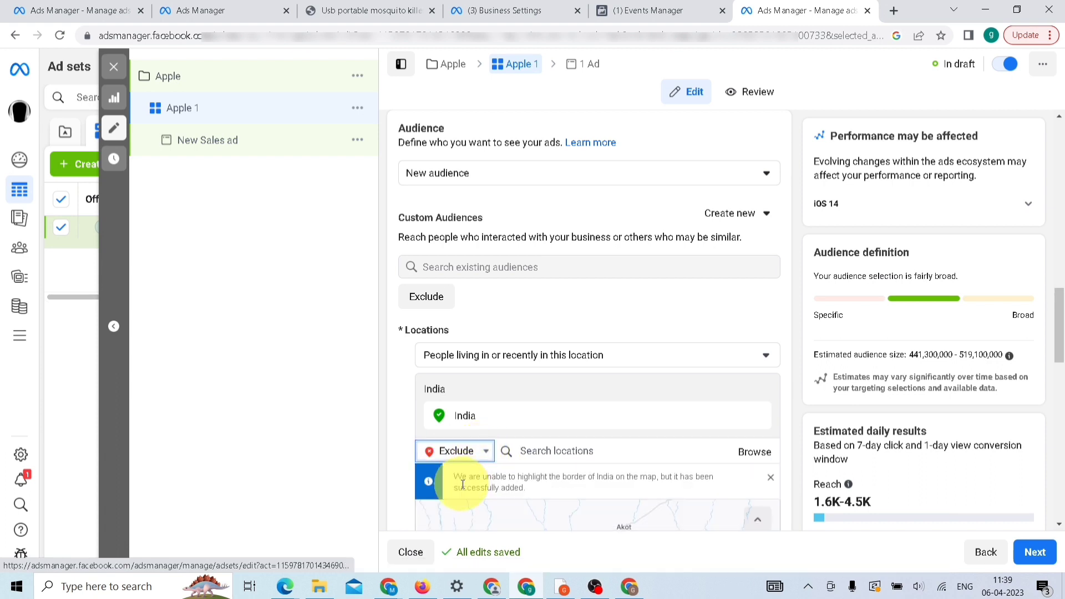
left_click(577, 451)
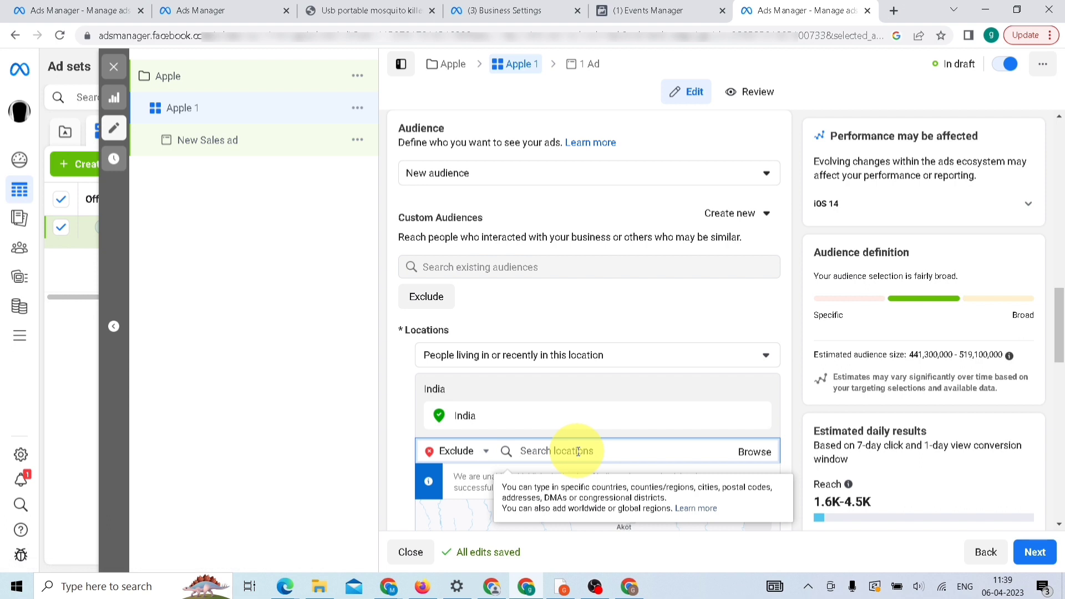
type("Assam")
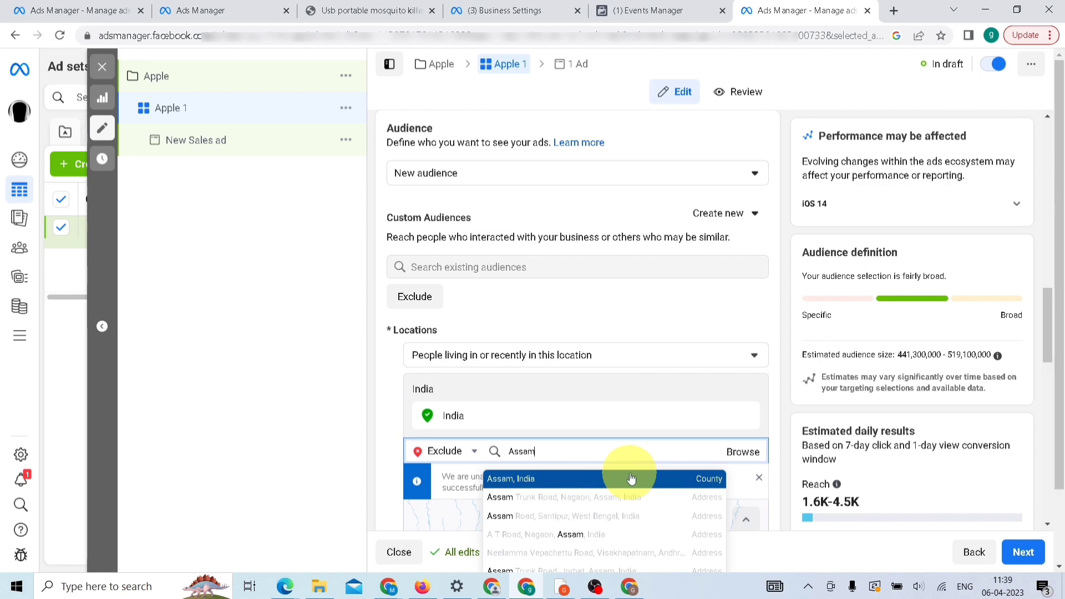
left_click(631, 478)
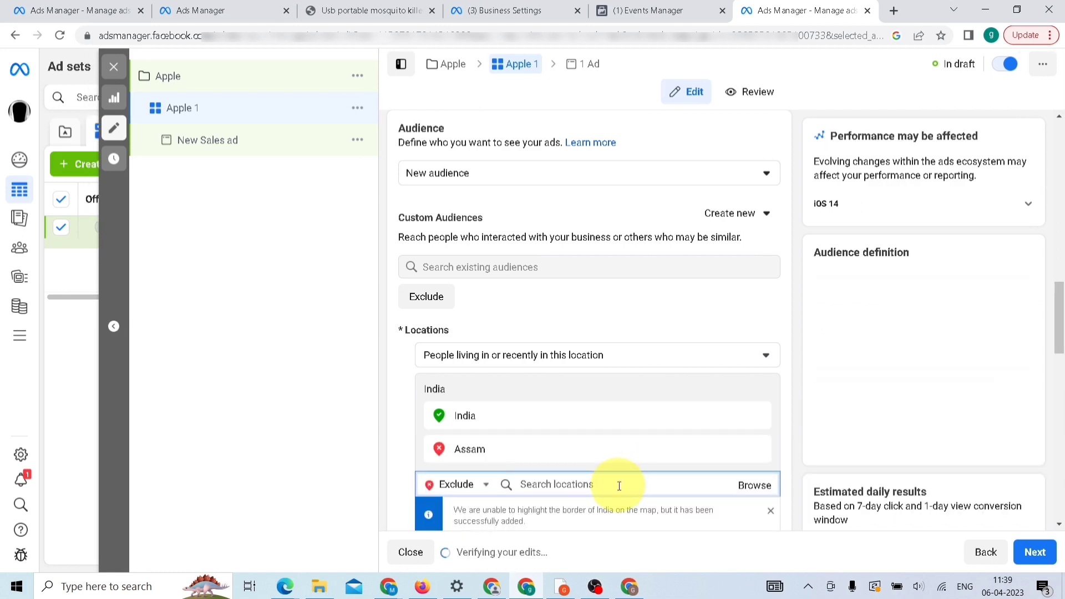
type("nag")
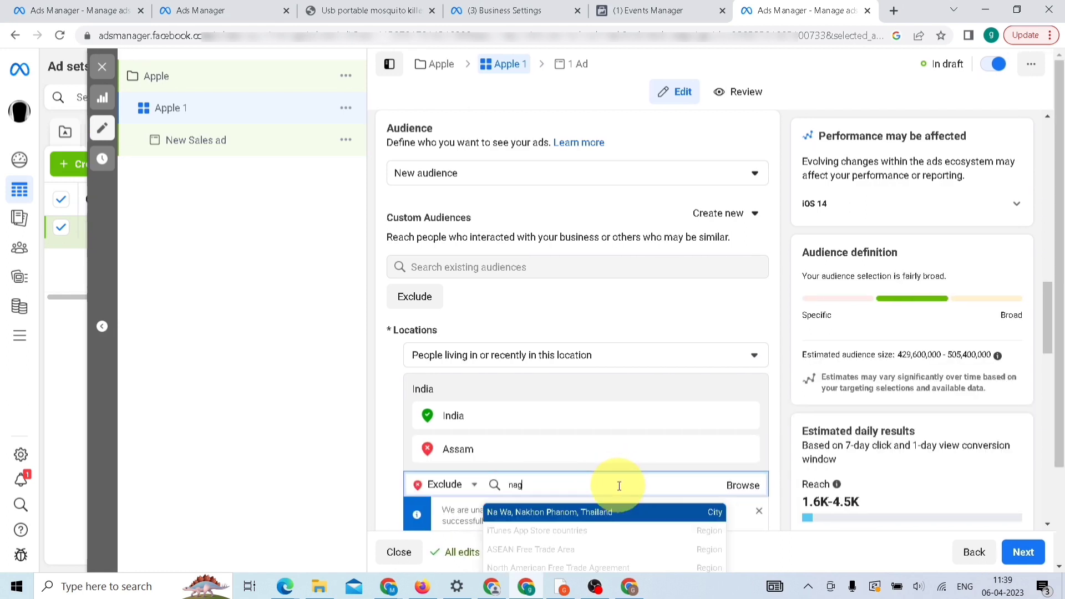
type("aland")
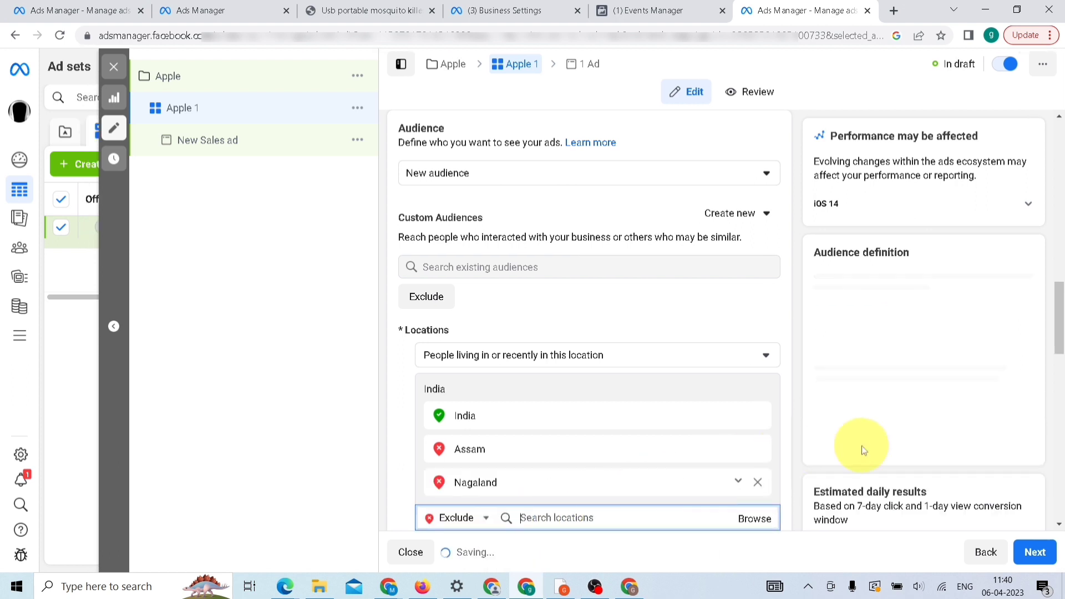
Set the audience's maximum age to 48.
left_click_drag(1060, 313, 1061, 413)
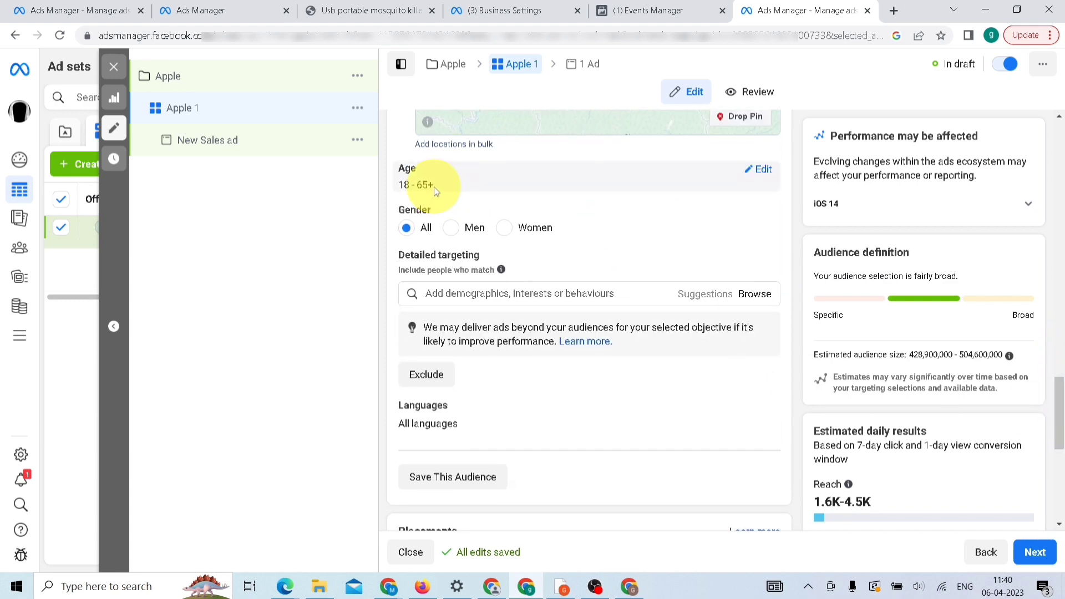
left_click(756, 169)
left_click(506, 190)
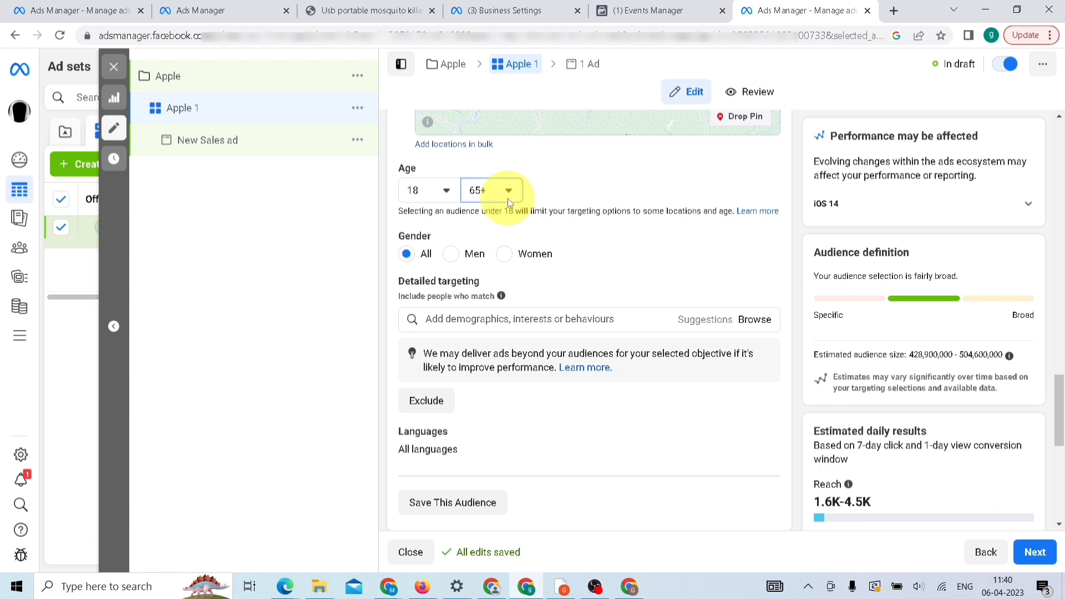
left_click_drag(506, 292, 555, 270)
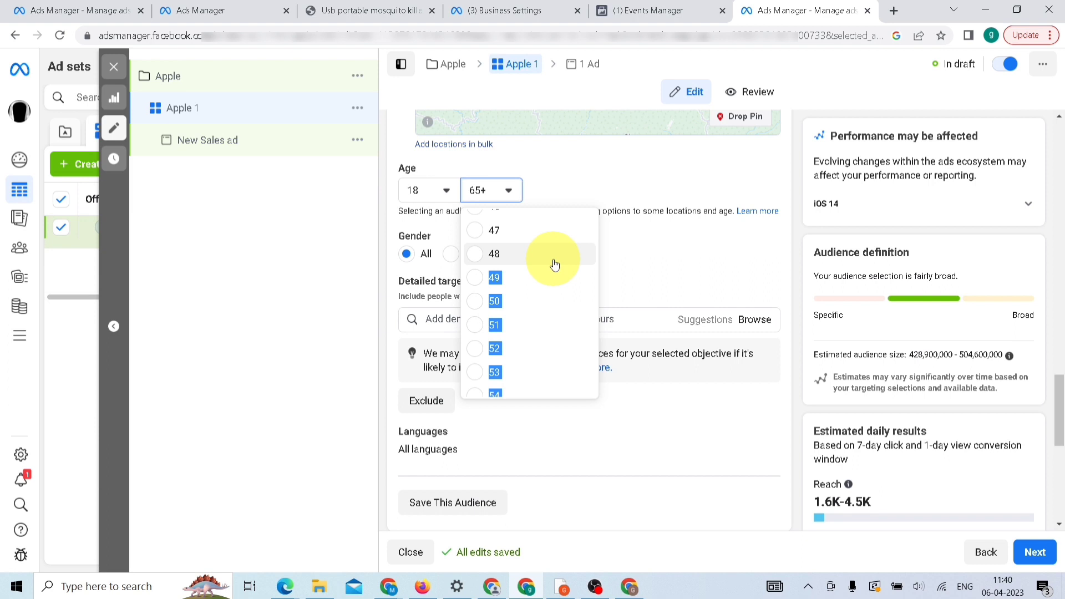
left_click(555, 260)
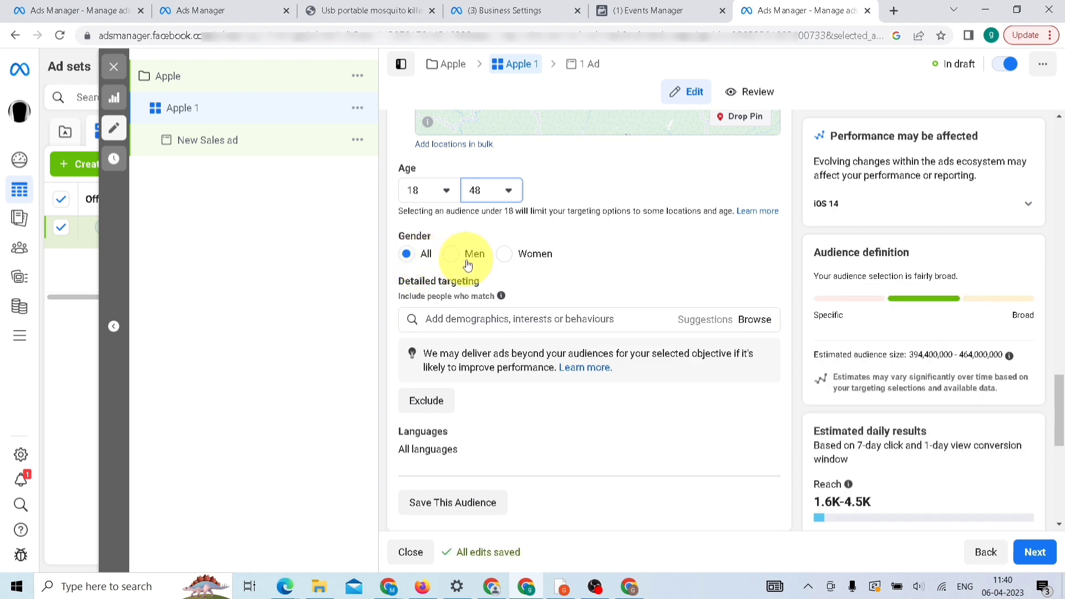
Add the interest Kitchen (home and garden) and the demographic Parents (All) to the audience's detailed targeting.
left_click(529, 316)
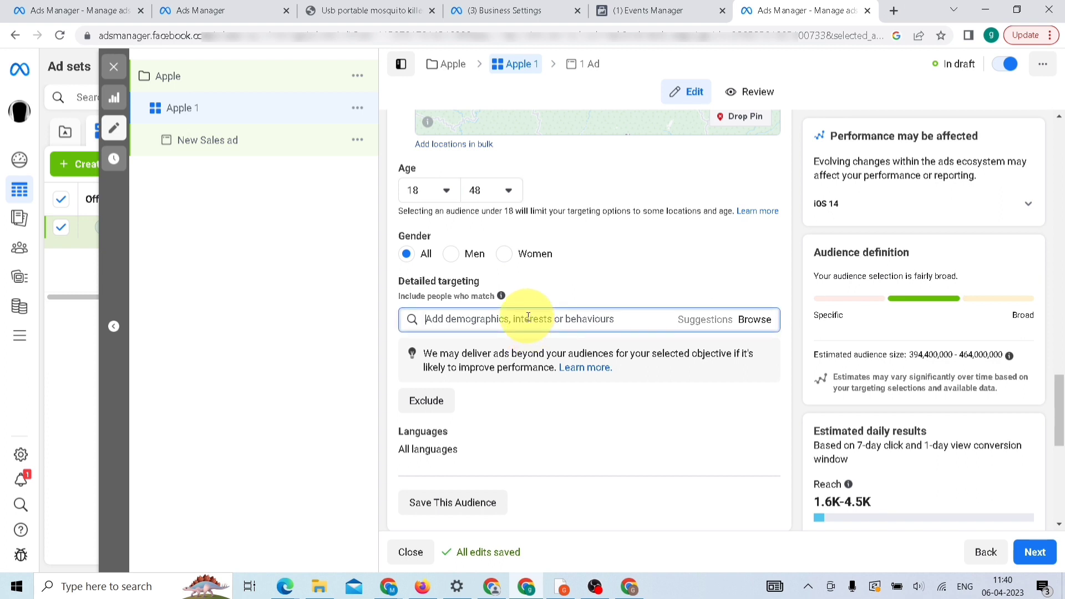
type("kitchen")
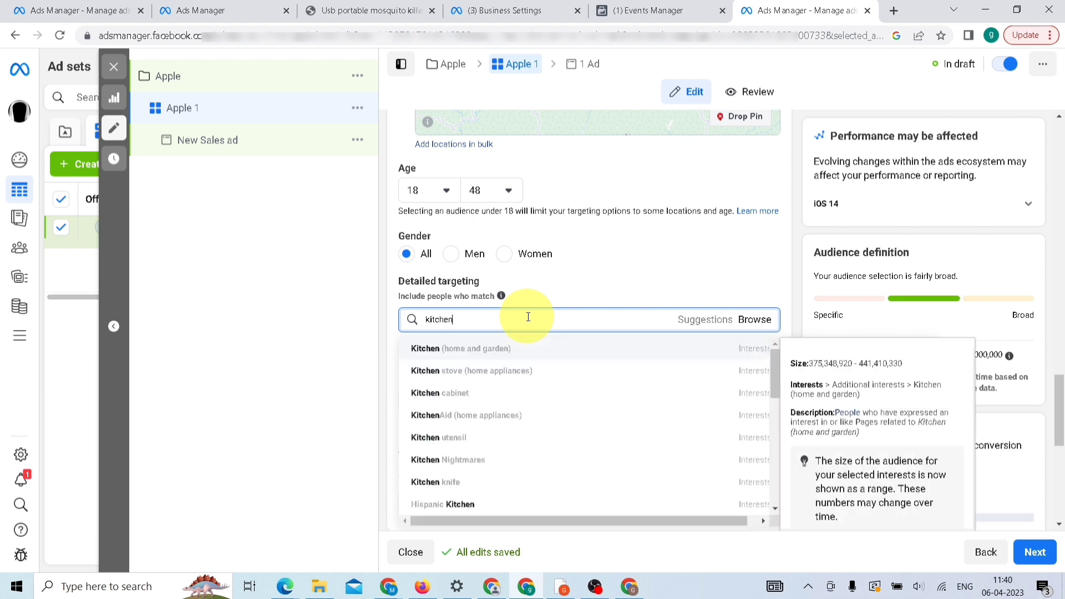
left_click(533, 349)
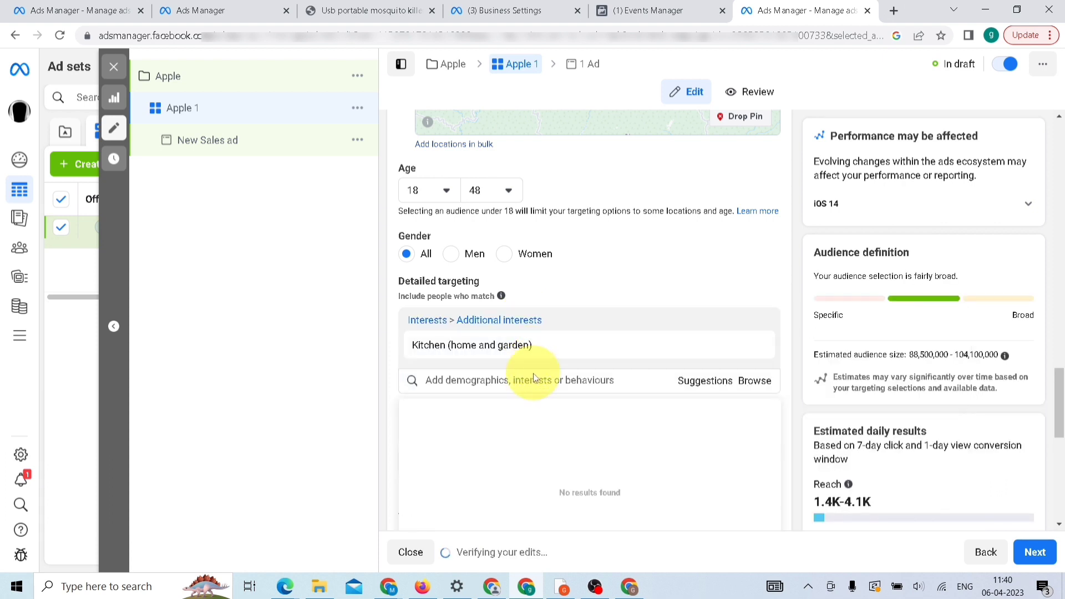
left_click(536, 379)
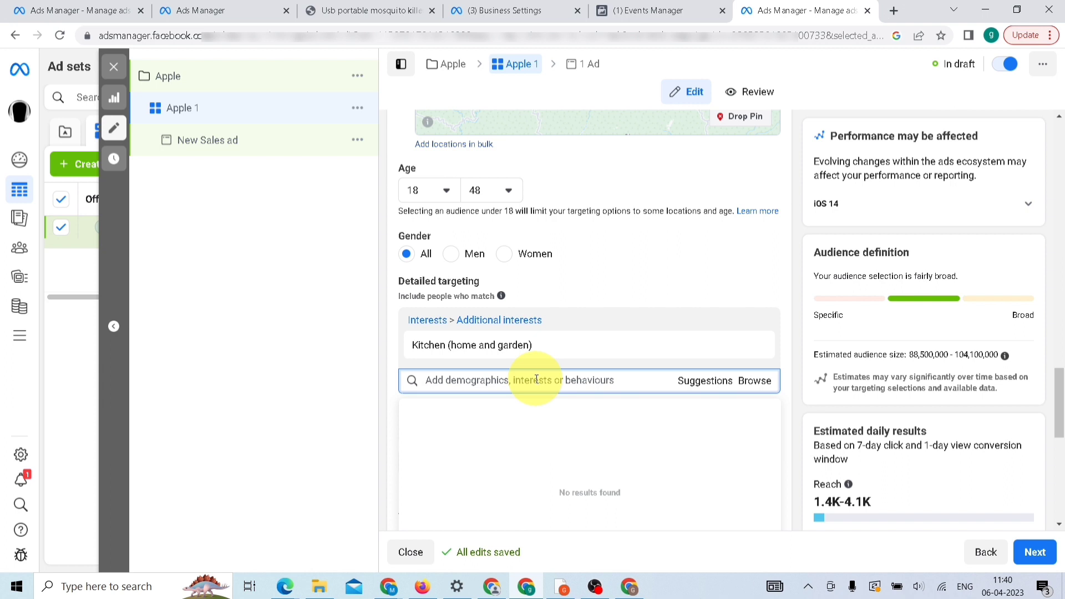
type("pare")
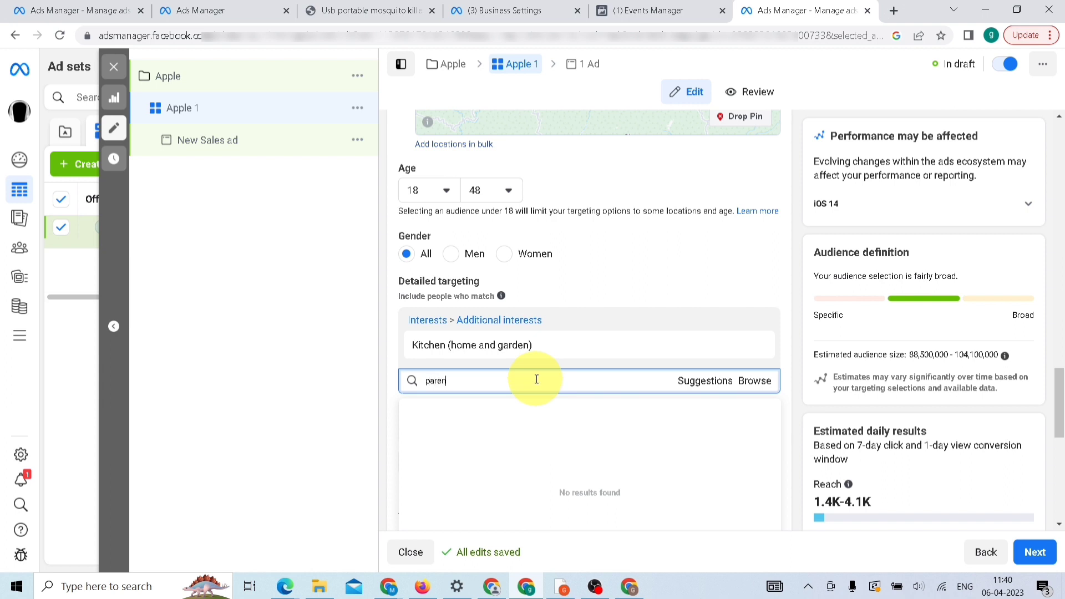
type("n")
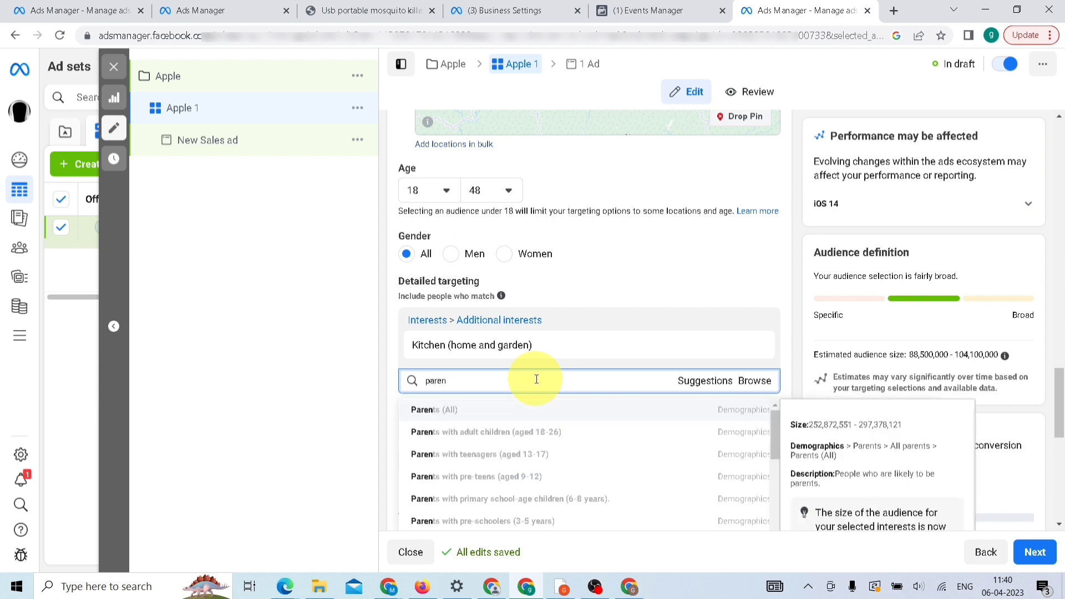
left_click(603, 411)
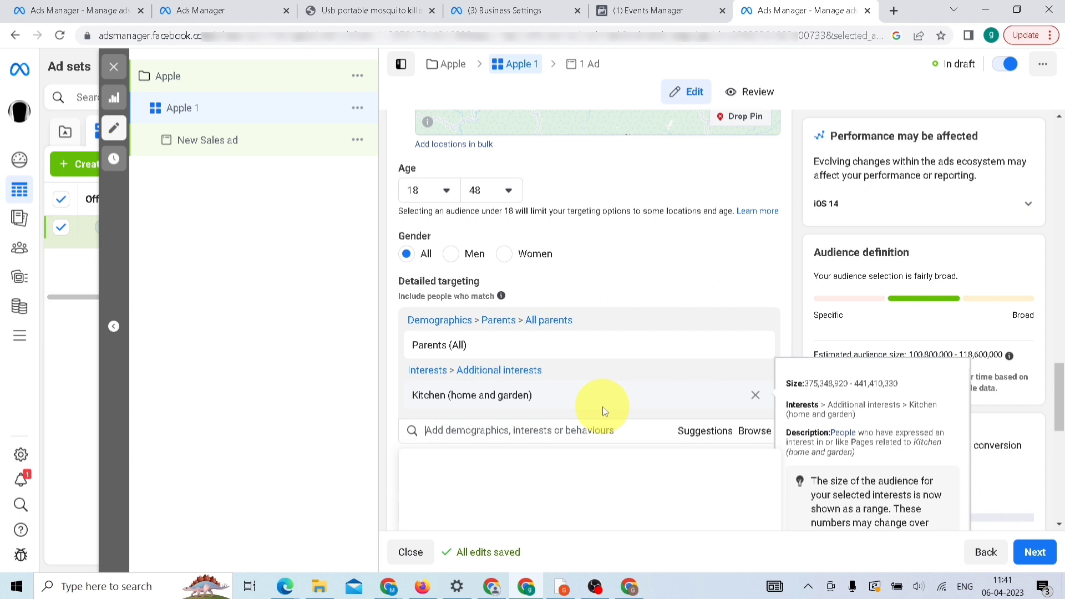
left_click(1055, 405)
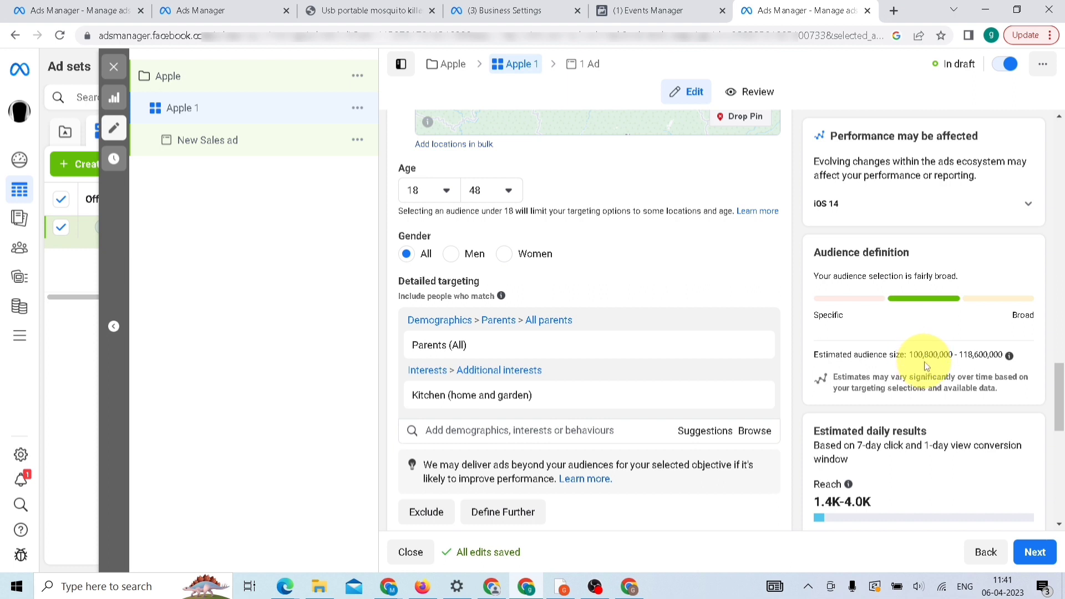
Narrow the detailed targeting so people must also match the interest Online shopping (retail).
left_click_drag(1059, 386, 1058, 411)
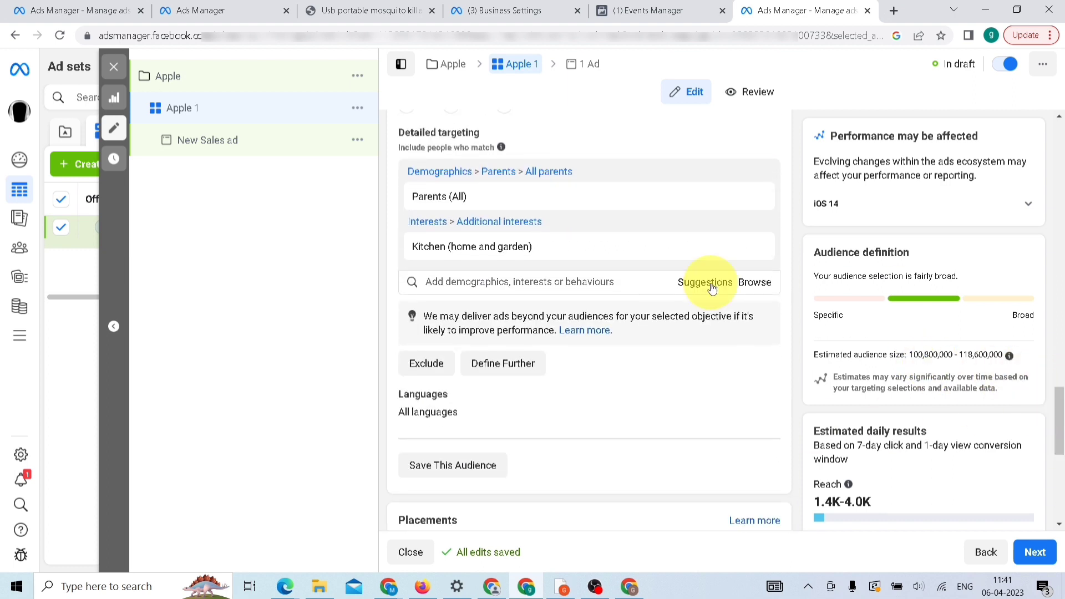
left_click(504, 369)
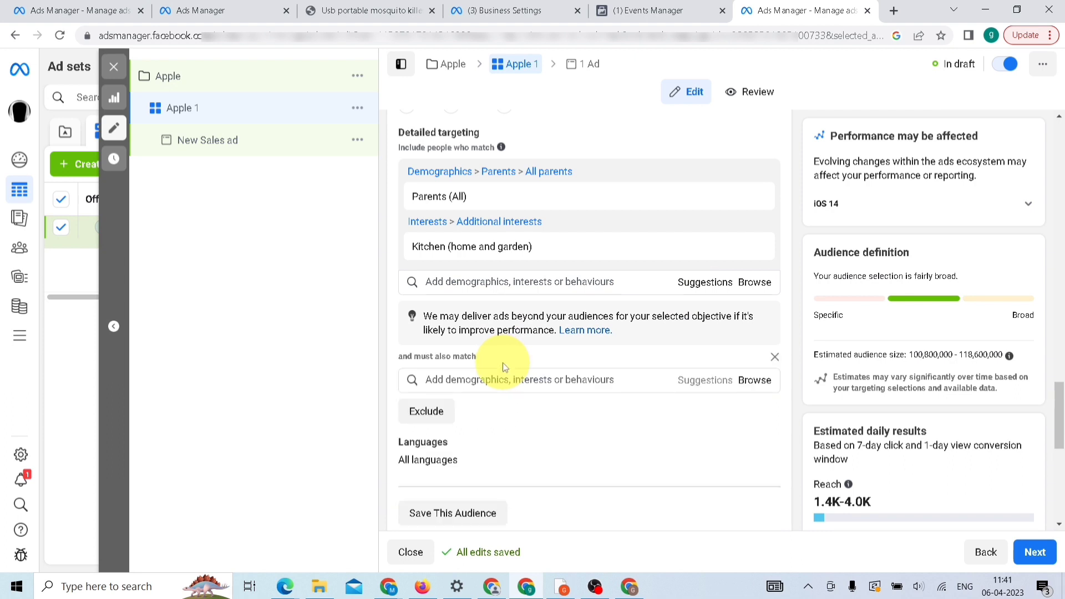
left_click(504, 379)
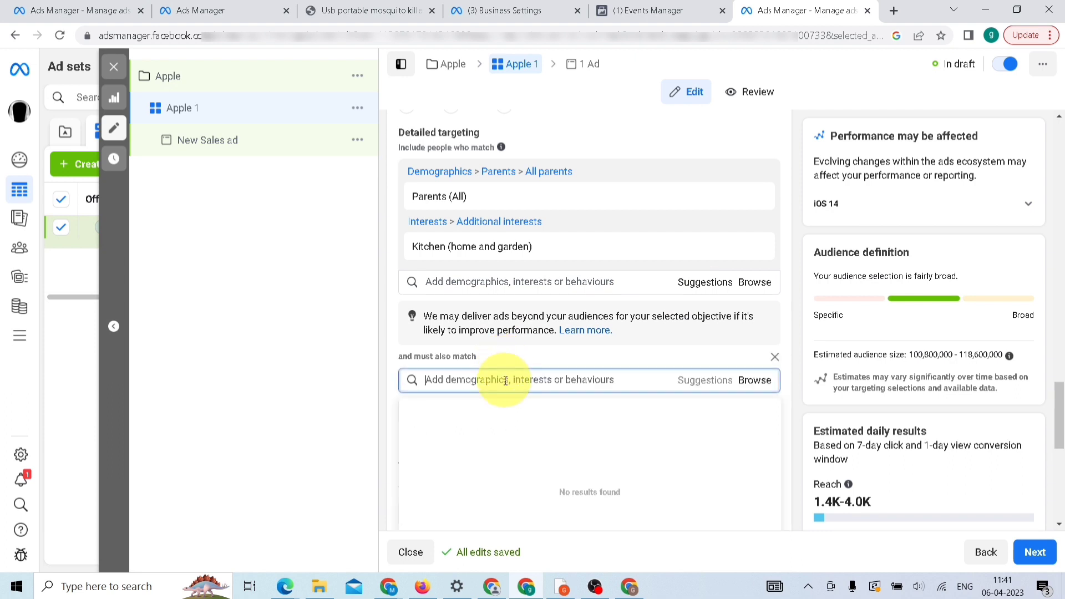
type("online")
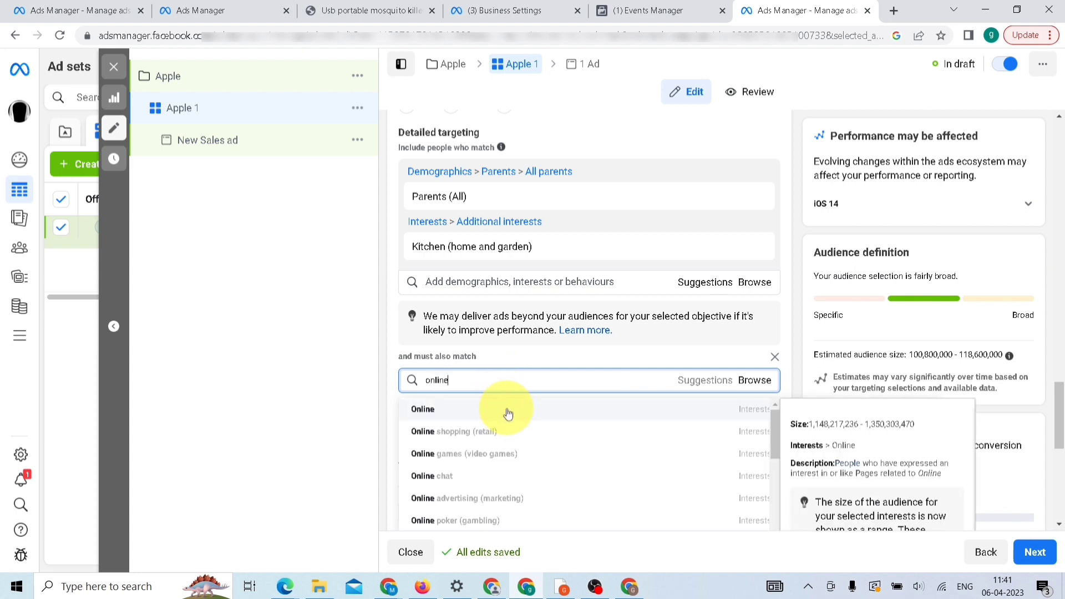
left_click(514, 434)
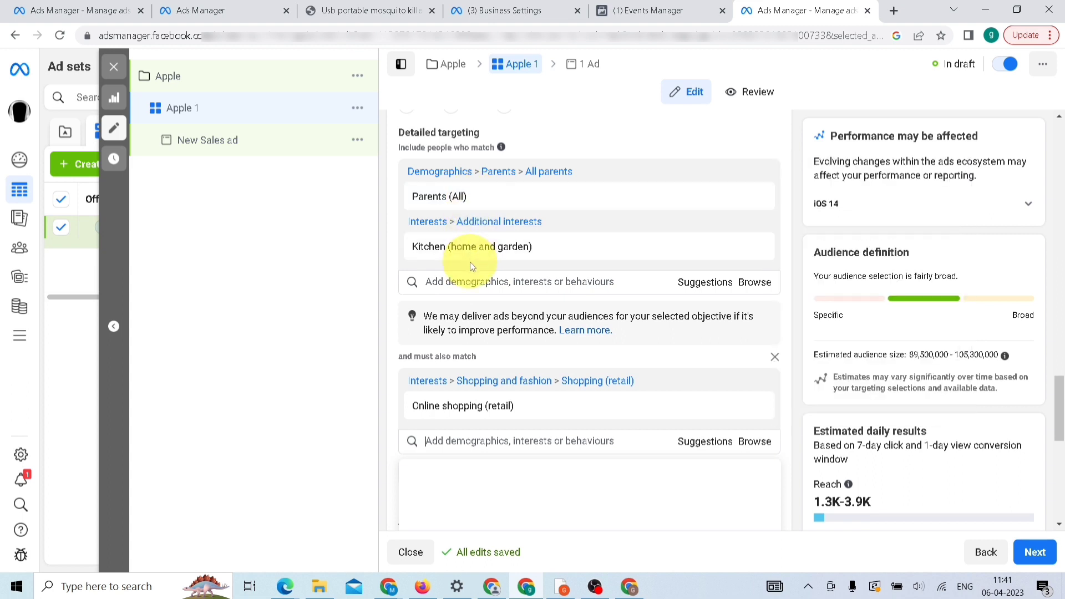
mouse_move(480, 395)
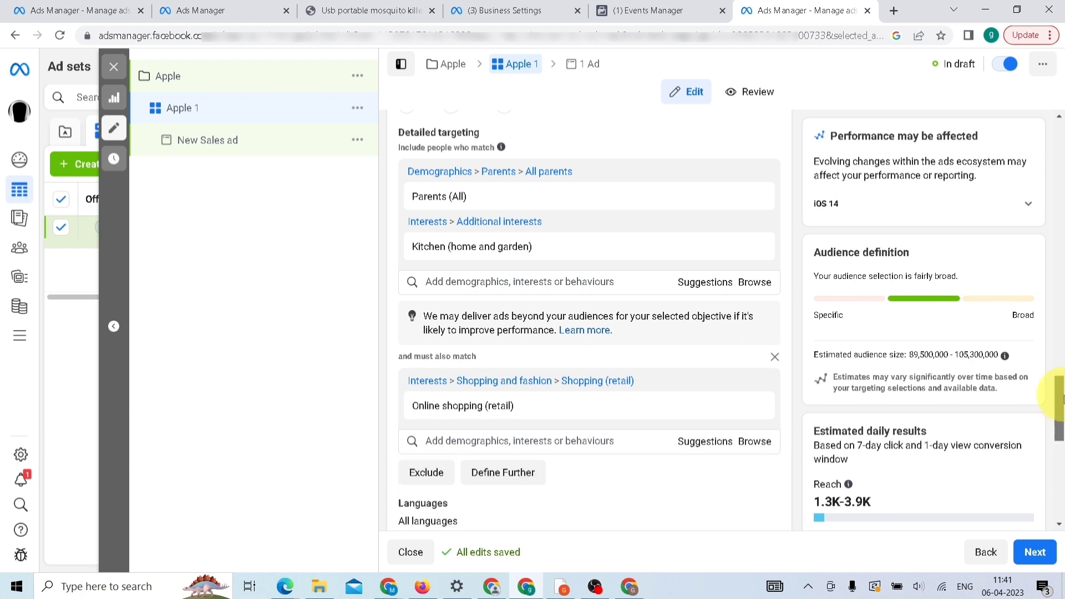
Exclude people who match the interests Shopify (software) and E-commerce (retail) from the audience.
left_click(426, 472)
left_click(469, 327)
type("shopi")
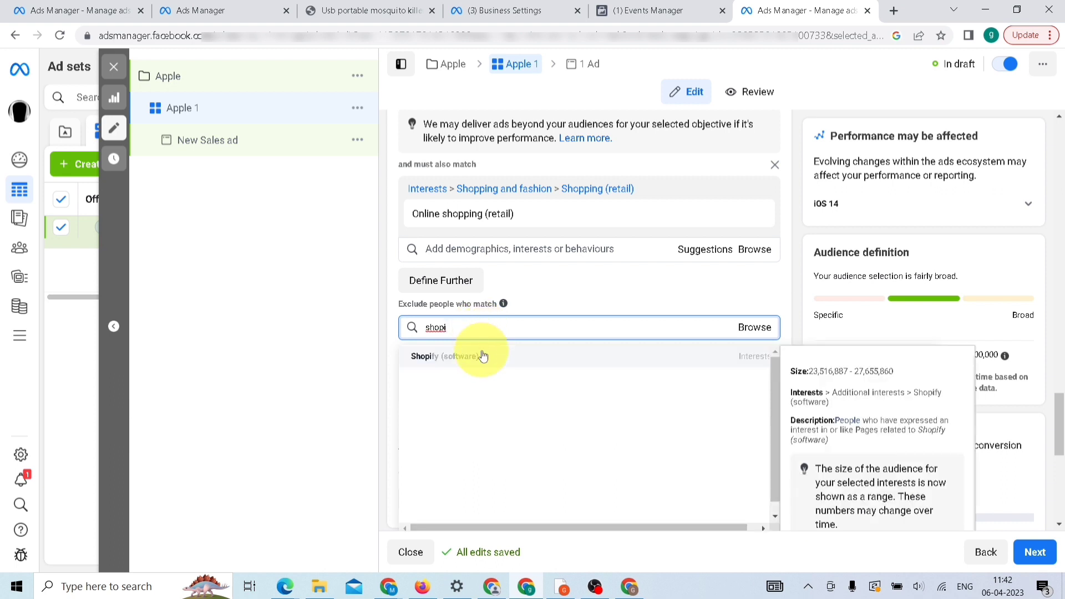
left_click(459, 360)
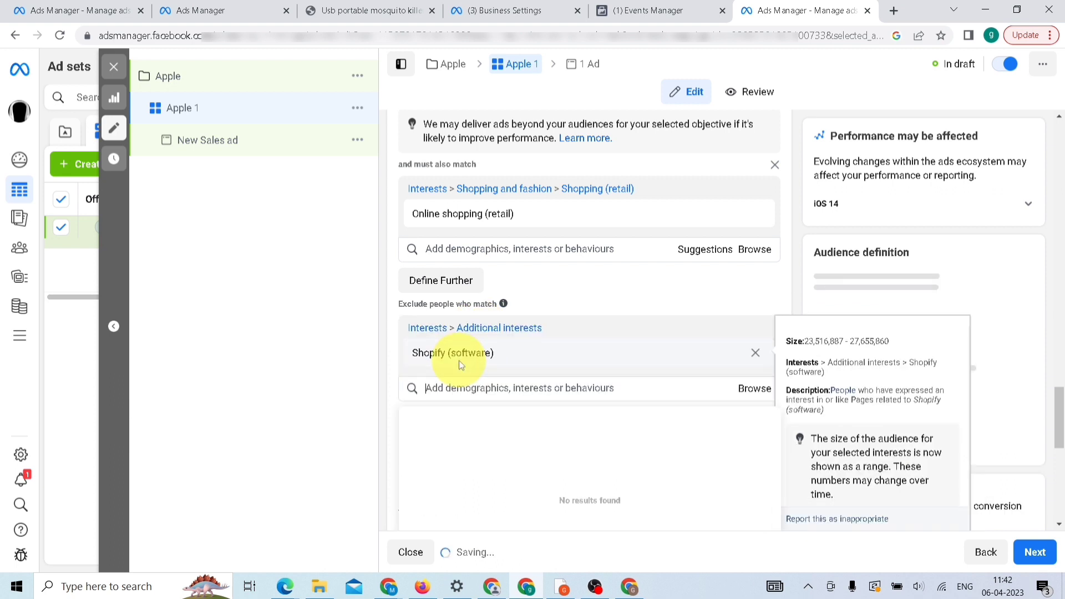
left_click(465, 388)
type("edom")
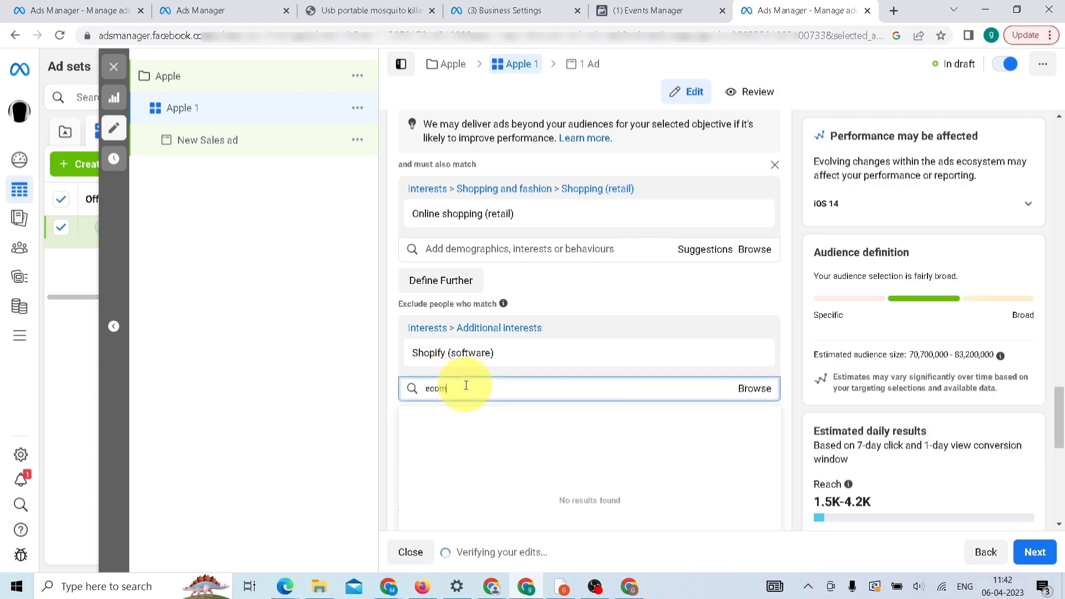
left_click(532, 424)
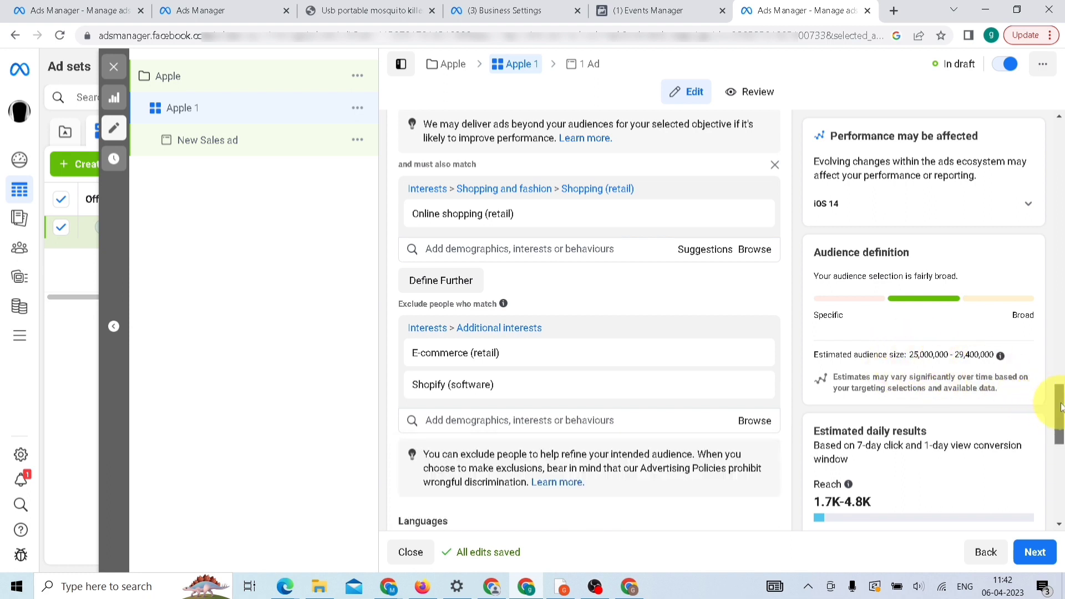
Switch the ad set to manual placements and deselect the Audience Network and Messenger platforms.
left_click_drag(1059, 407, 1060, 457)
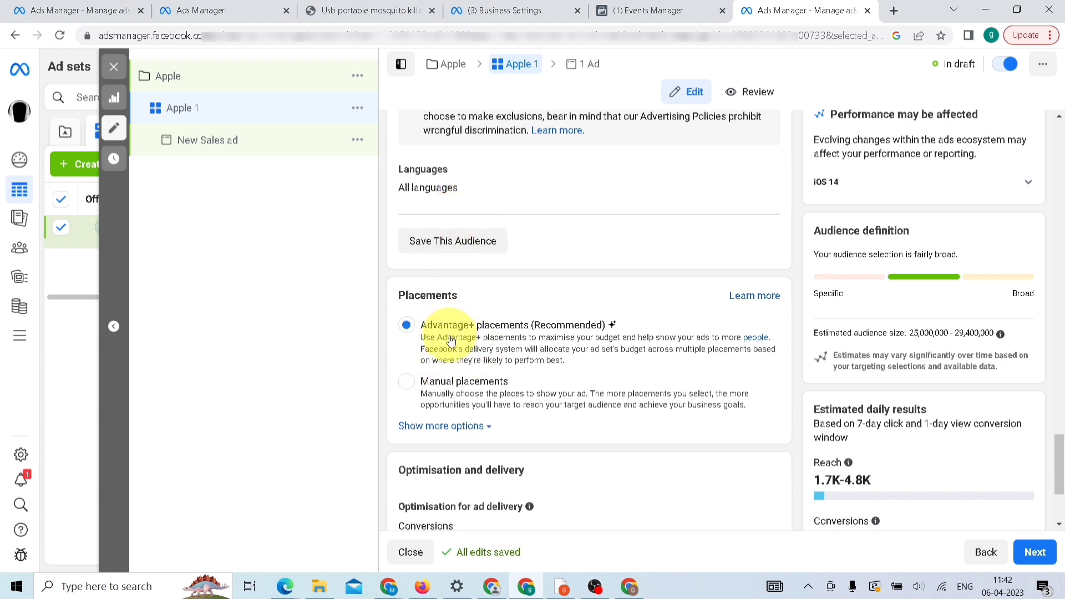
left_click(406, 382)
left_click_drag(1049, 369, 1057, 397)
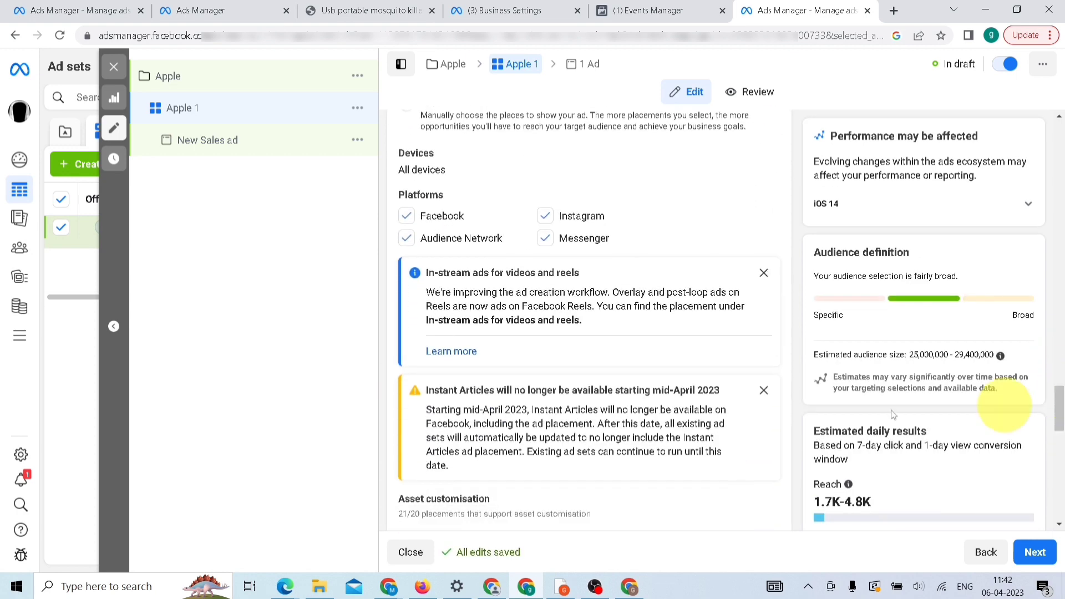
left_click(407, 239)
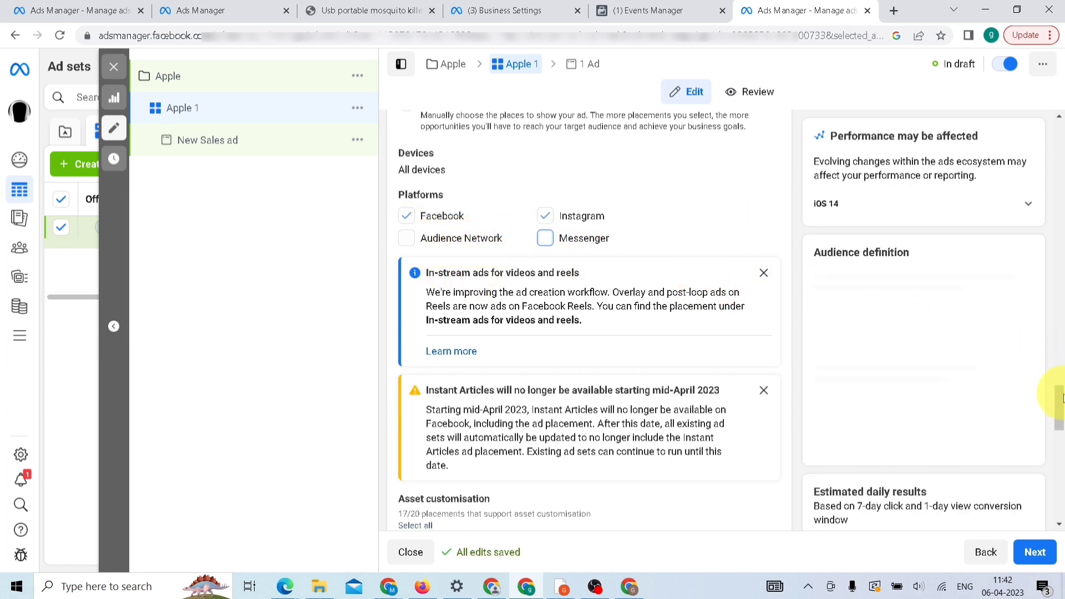
Deselect the in-stream ads for videos and reels, search results and in-article placements.
left_click_drag(1059, 398, 1060, 444)
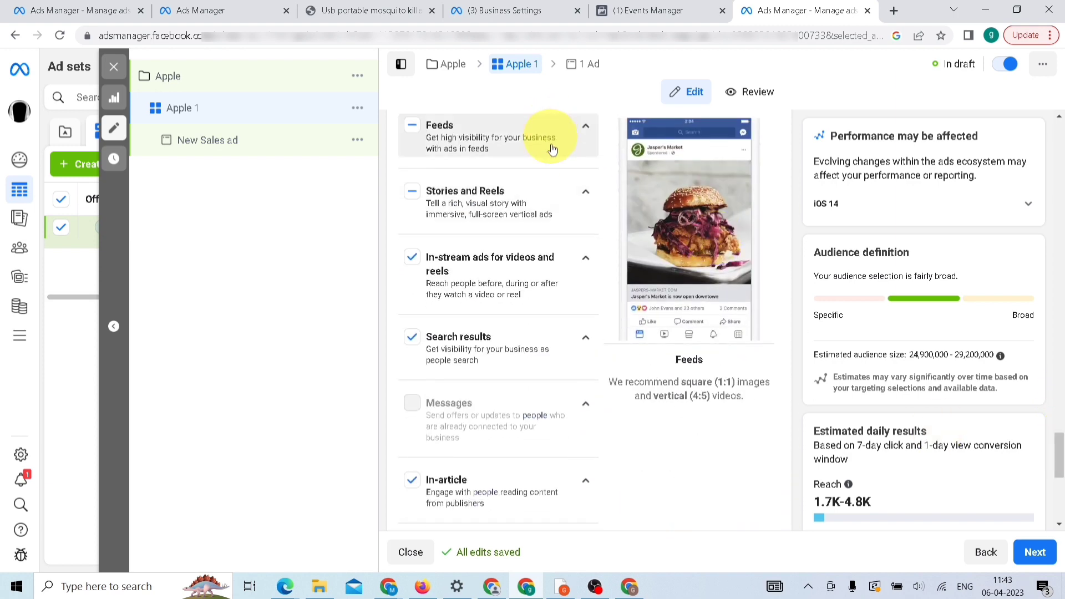
left_click(412, 258)
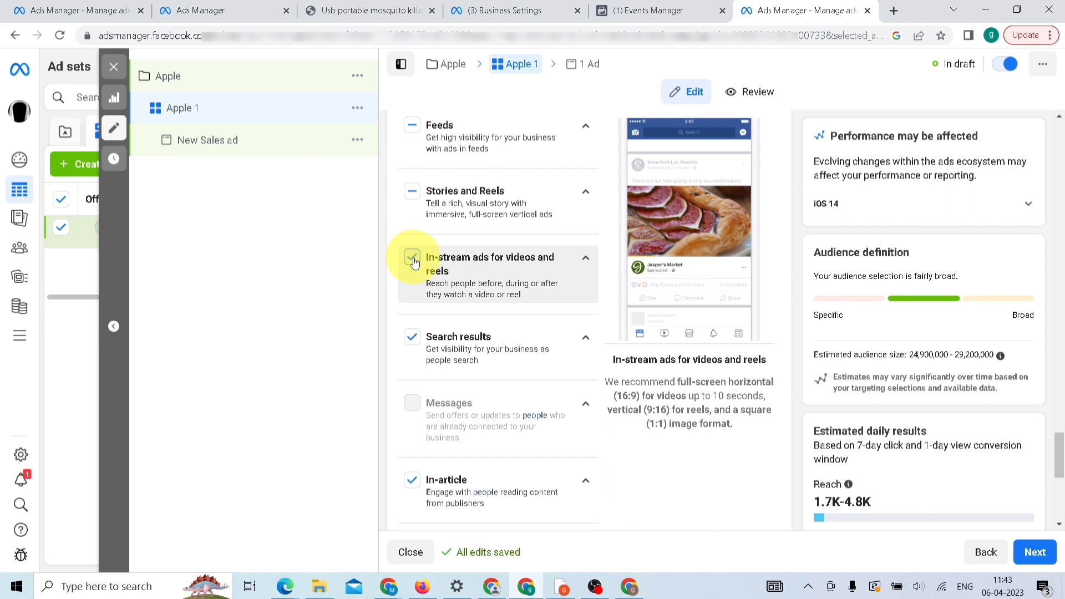
left_click(413, 339)
left_click(413, 481)
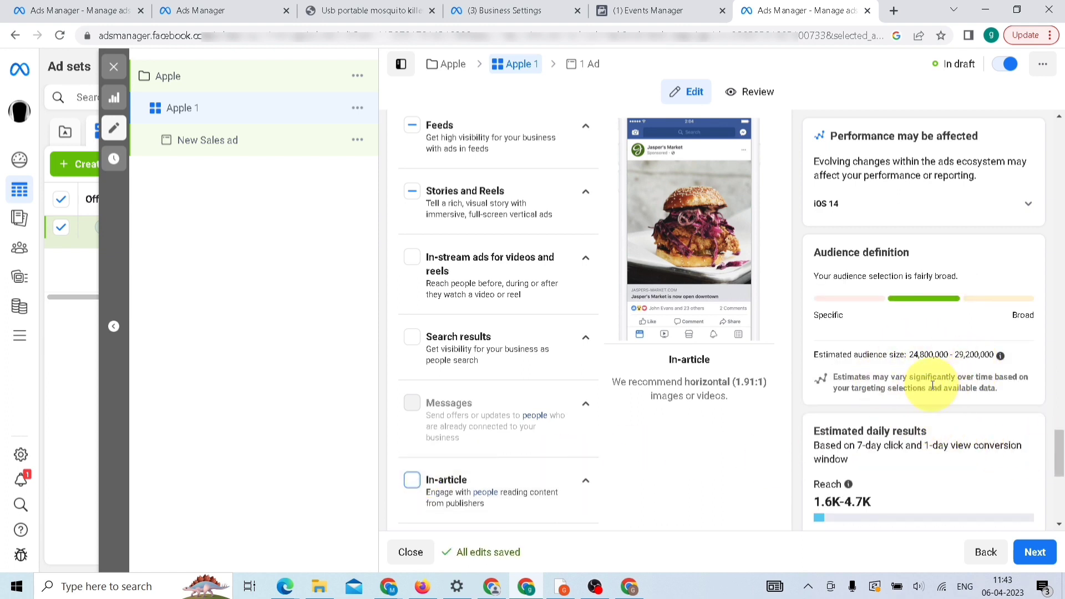
Continue to the ad level and rename the ad as Apple 2.
left_click_drag(1058, 448, 1058, 478)
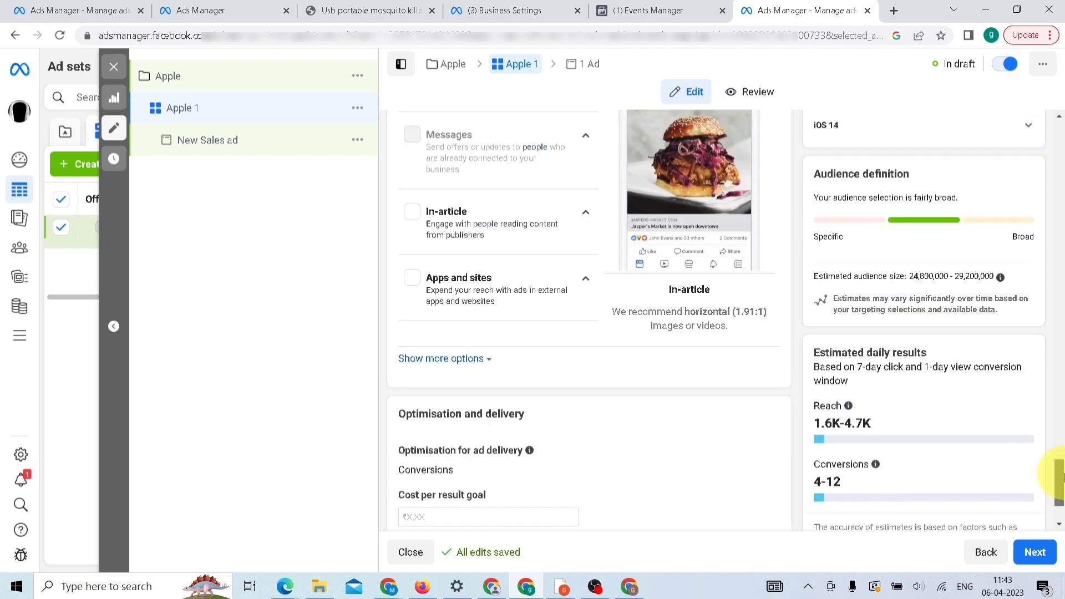
left_click(1035, 552)
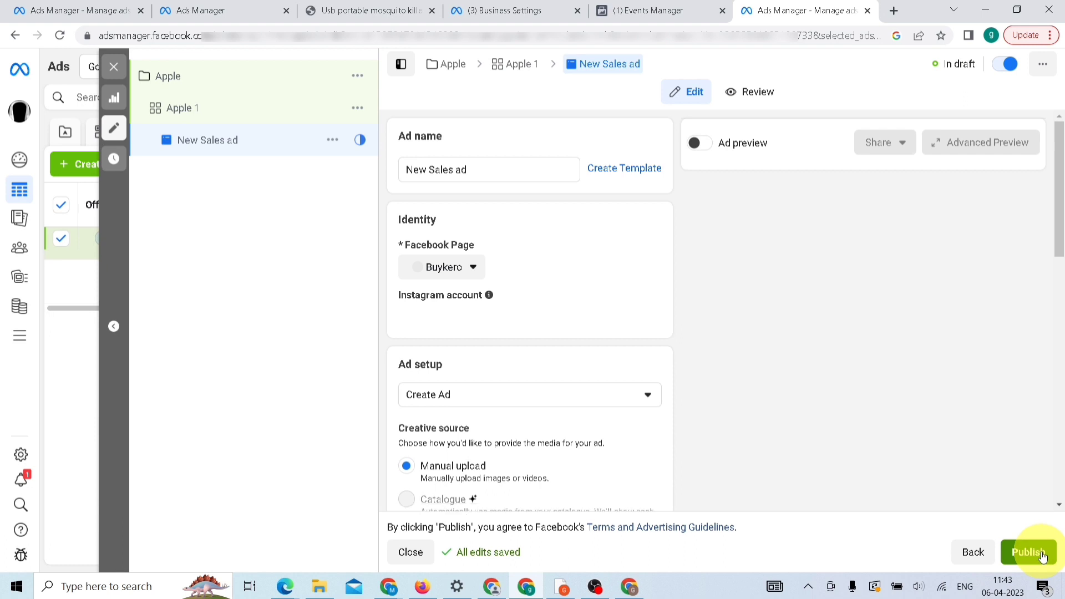
left_click(490, 170)
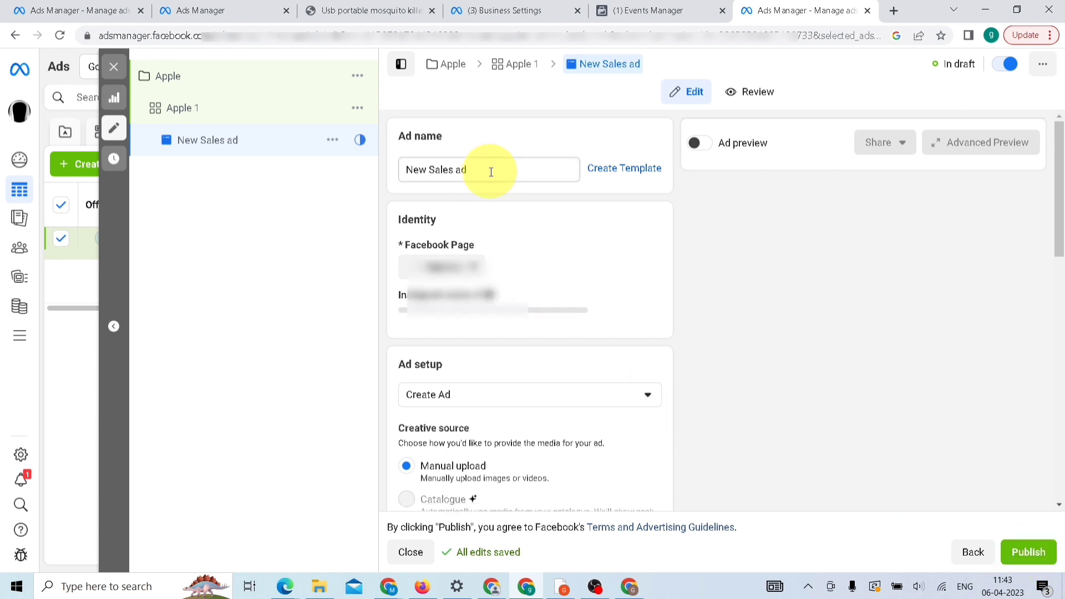
key("BackSpace")
key("BackSpace")
key("BackSpace")
key("BackSpace")
key("BackSpace")
key("BackSpace")
key("BackSpace")
key("BackSpace")
key("BackSpace")
key("BackSpace")
key("BackSpace")
key("BackSpace")
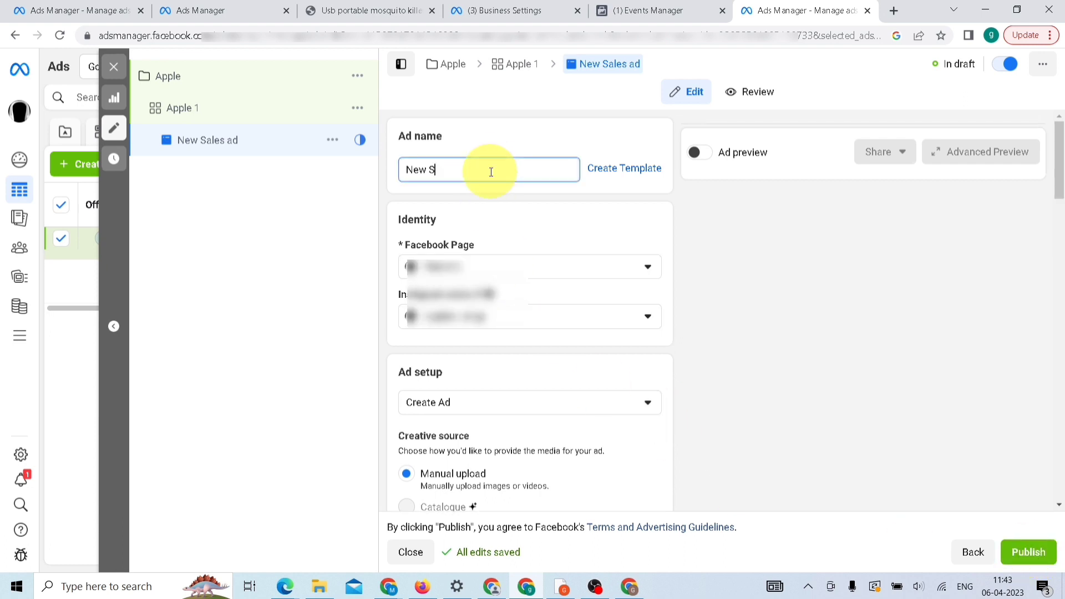
type("Apple")
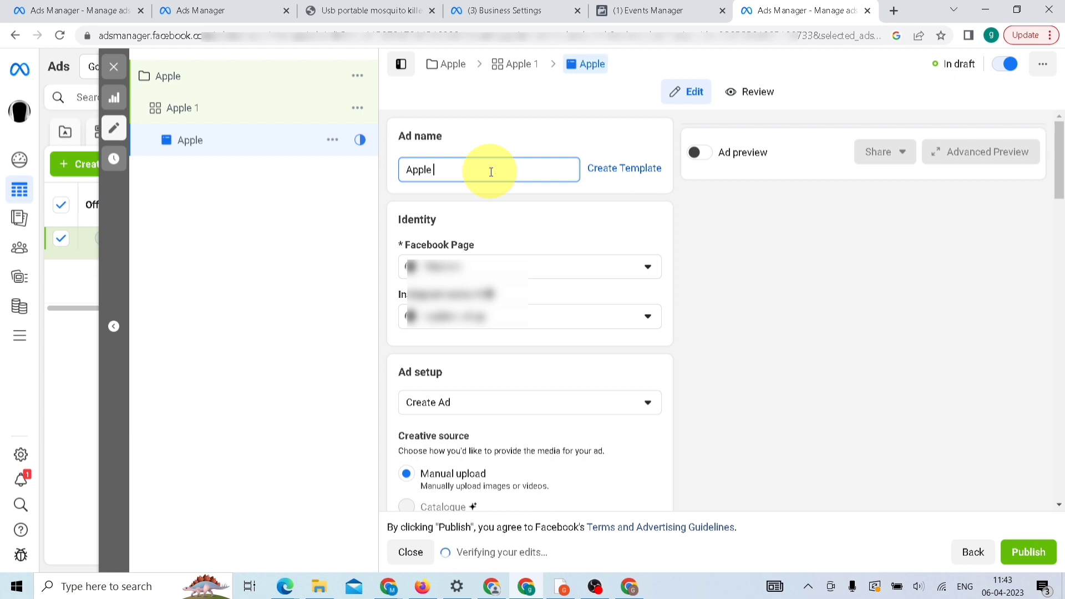
type(" 2")
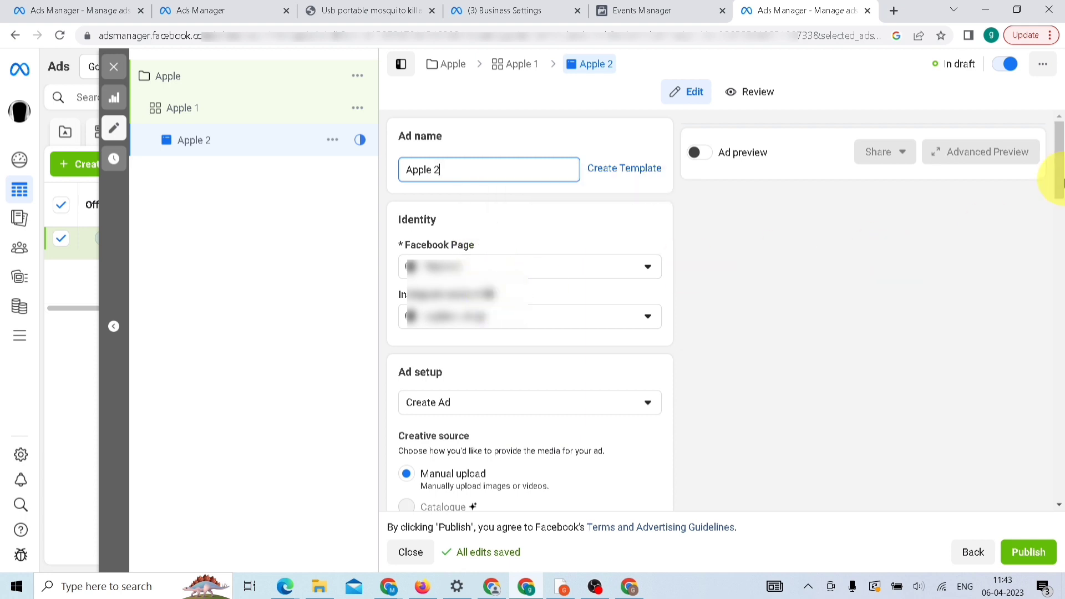
Turn off multi-advertiser ads for the ad and set its format to Carousel.
left_click_drag(1056, 181, 1060, 260)
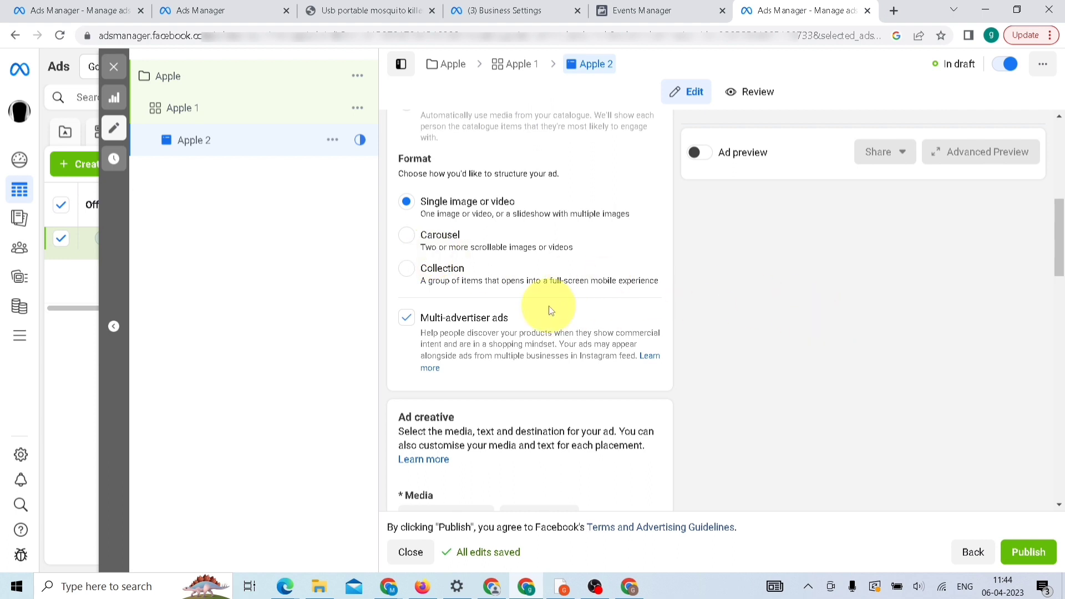
left_click(408, 323)
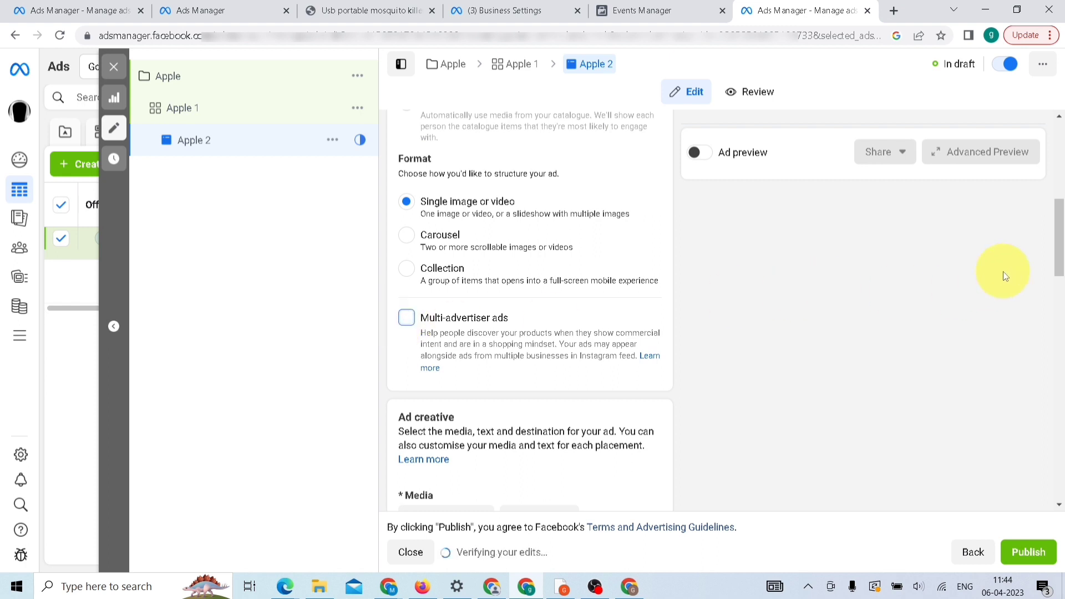
mouse_move(1057, 260)
left_mouse_down()
mouse_move(1060, 327)
mouse_move(1060, 240)
left_mouse_up()
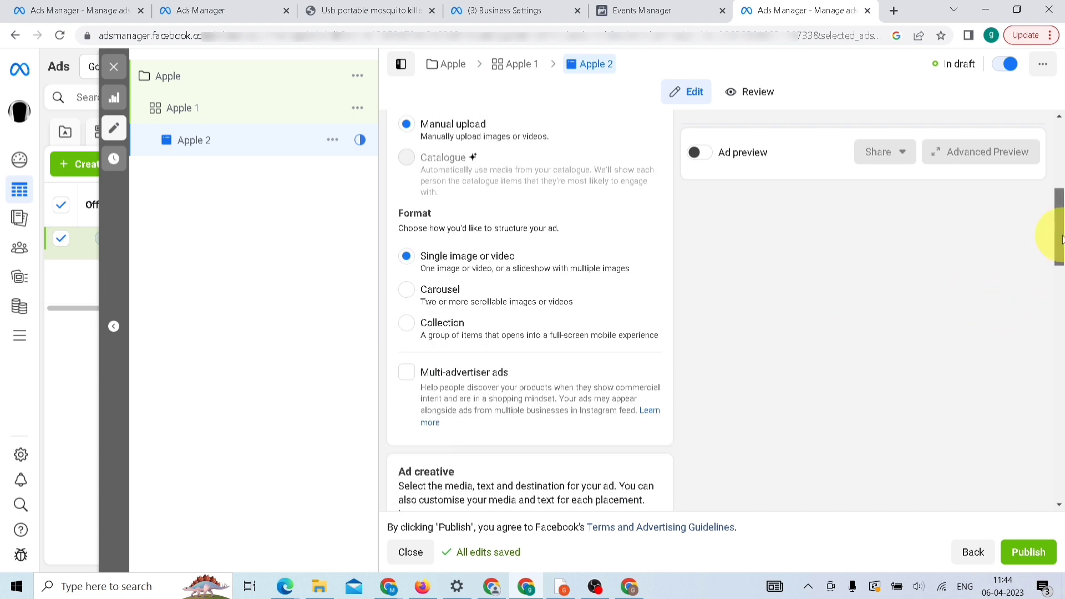
left_click(411, 291)
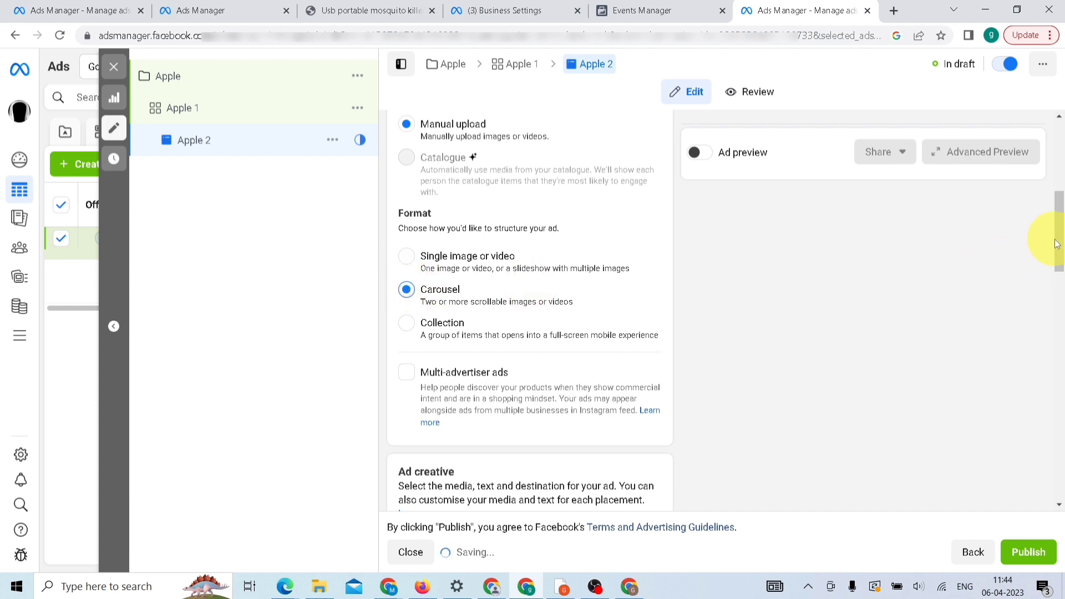
left_click_drag(1055, 231, 1061, 324)
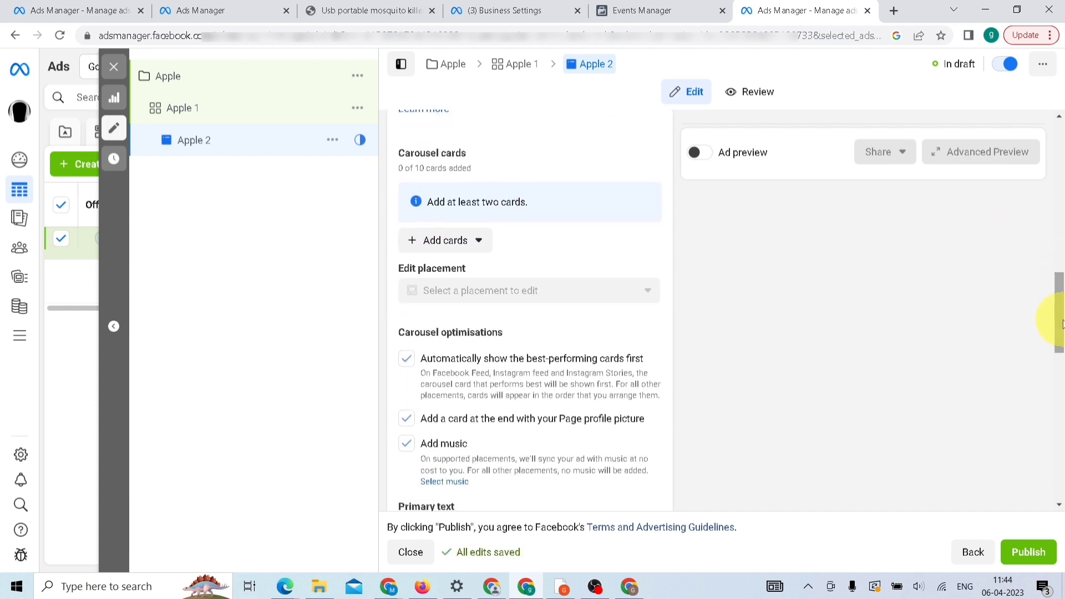
Add image cards to the carousel using the first five account images, the 550 × 550 portable juicer pictures.
left_click(471, 243)
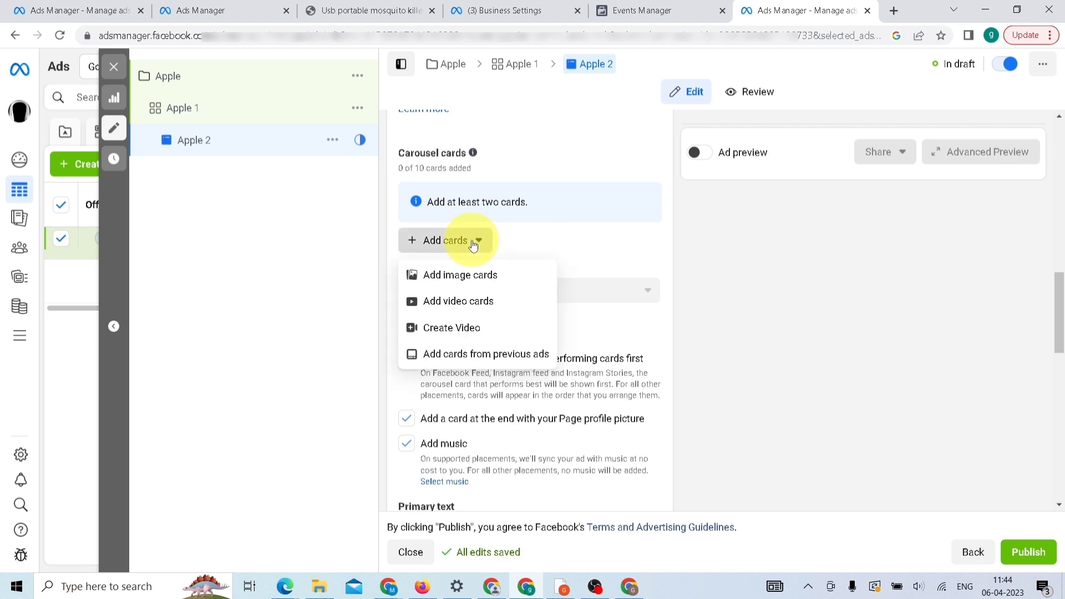
left_click(472, 279)
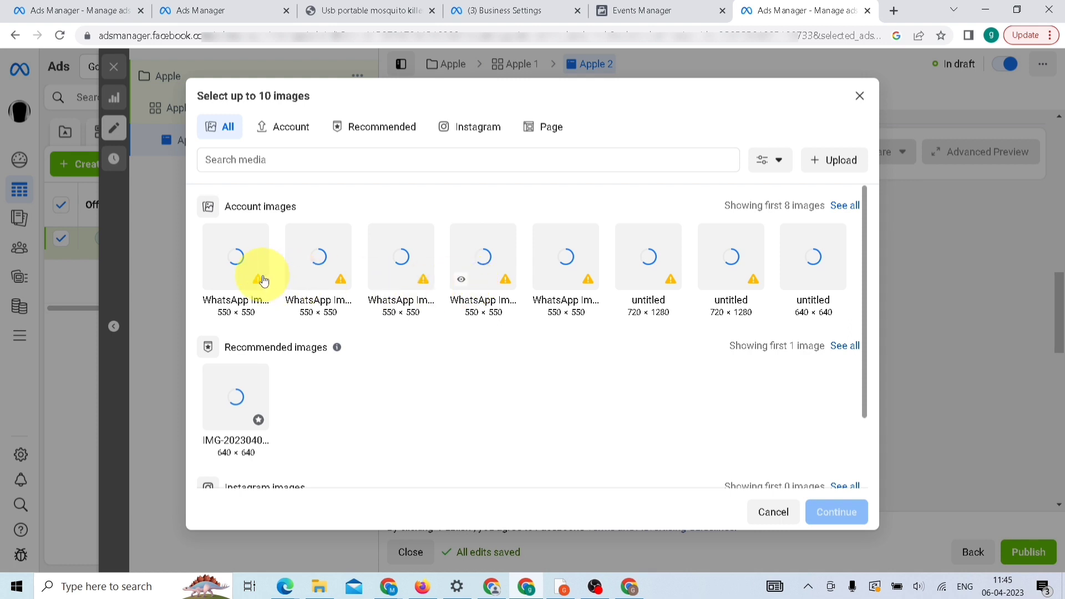
left_click(819, 166)
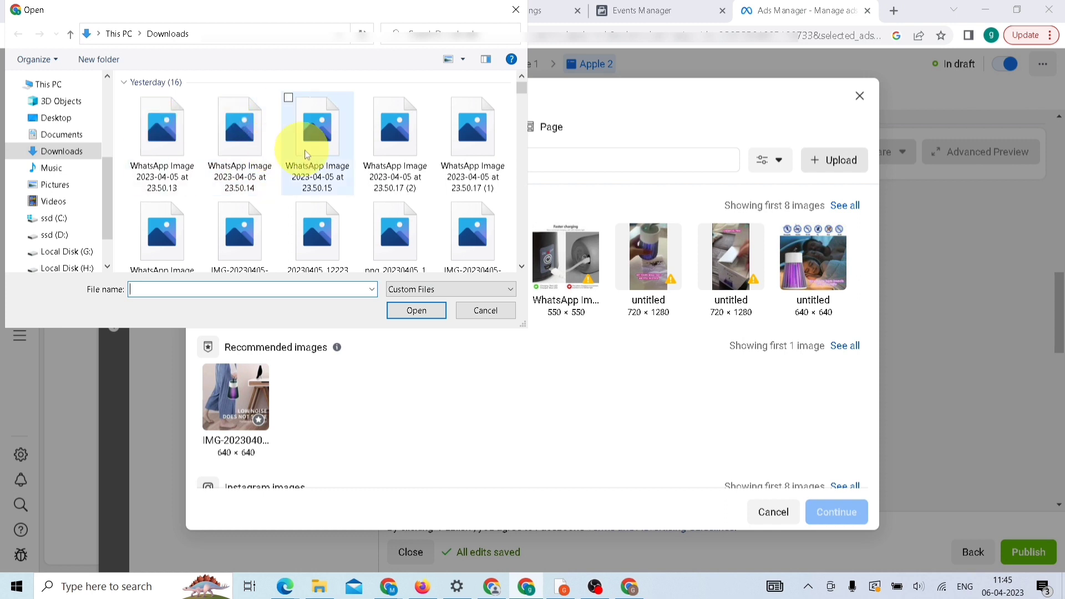
left_click(515, 10)
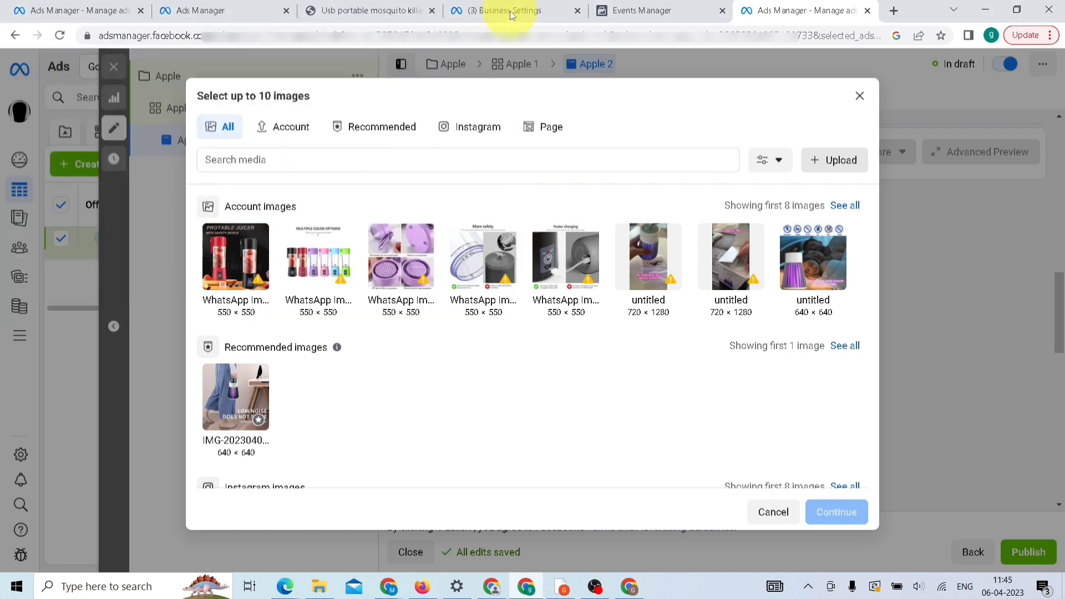
left_click(246, 256)
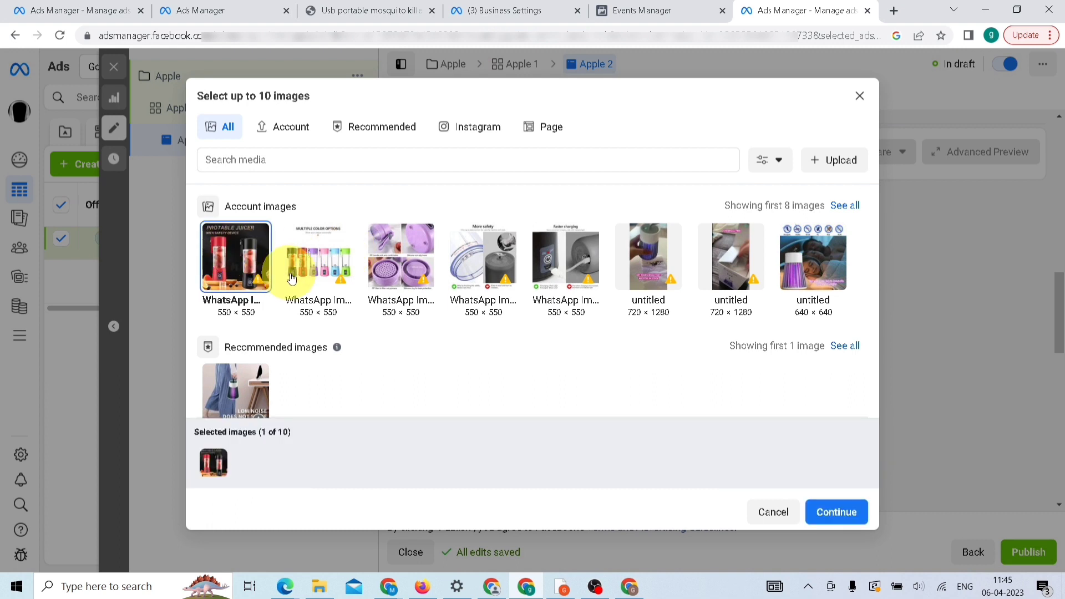
left_click(313, 258)
left_click(392, 263)
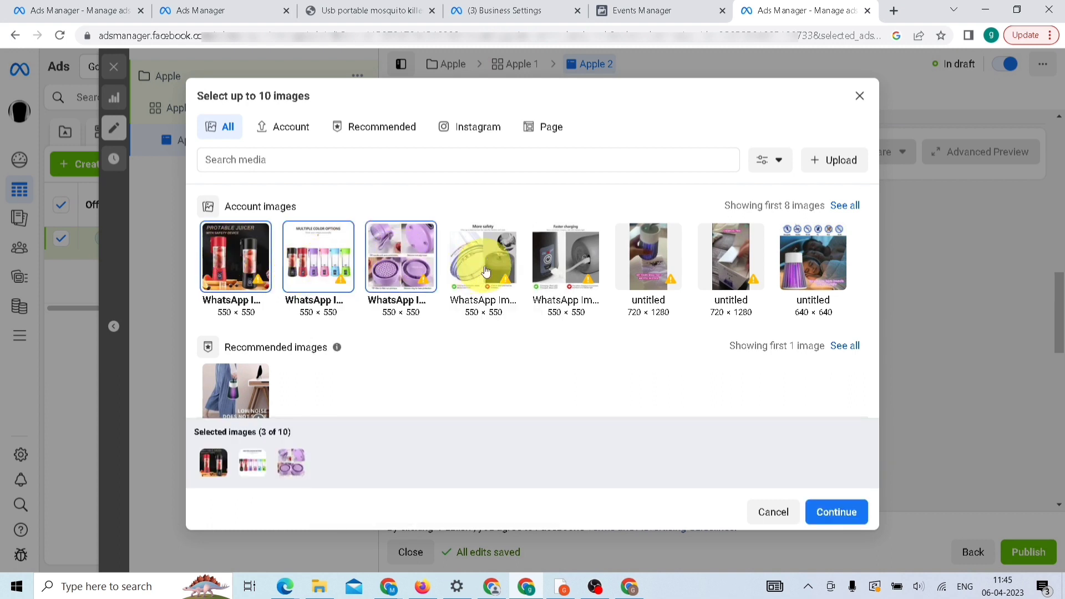
left_click(485, 271)
left_click(560, 271)
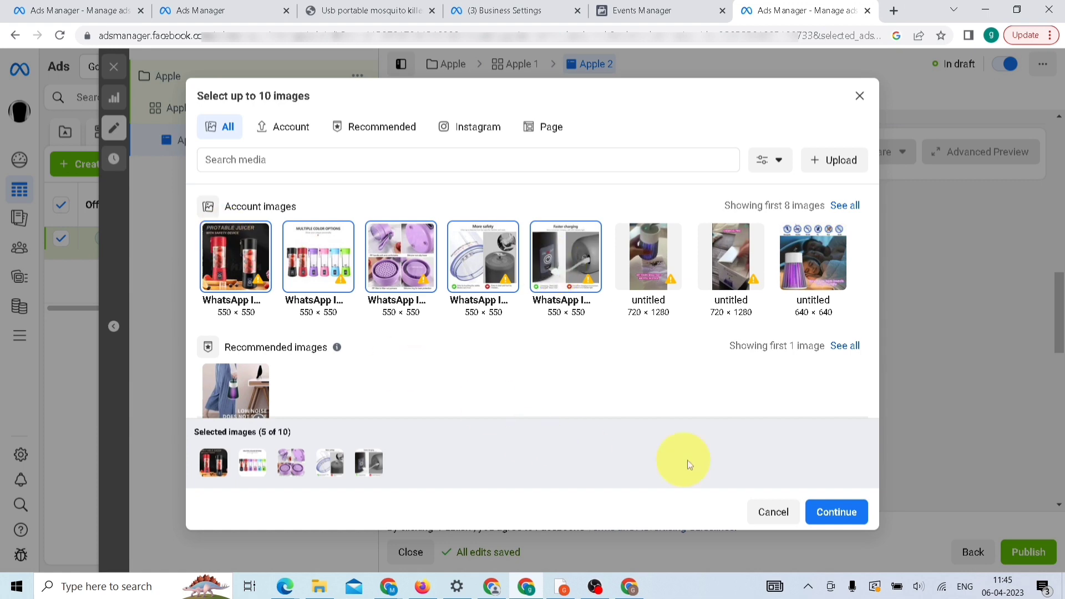
left_click(835, 512)
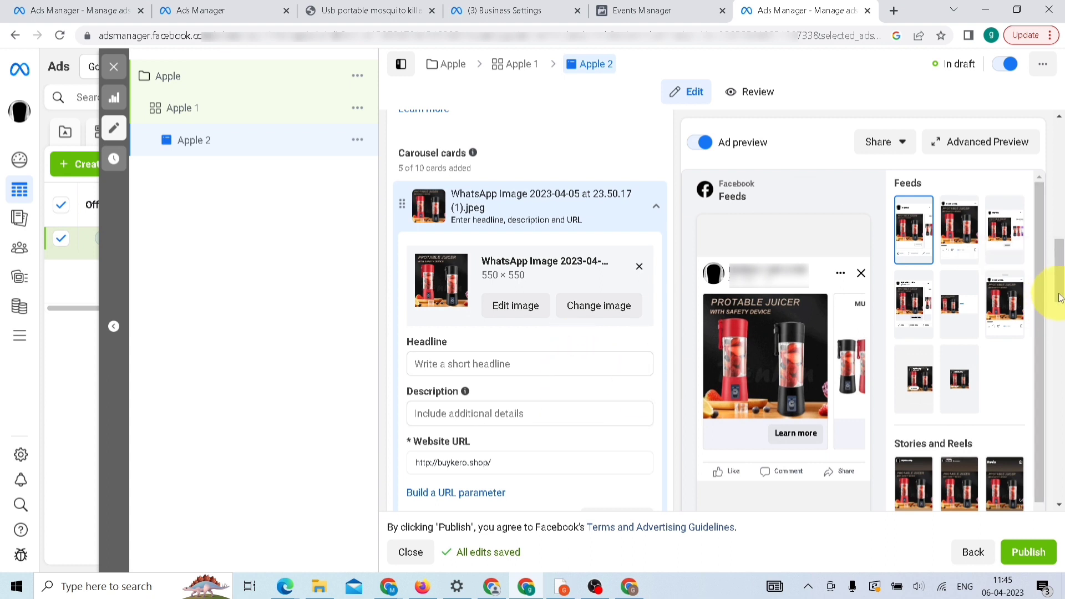
Switch to ChatGPT, submit "Give me the 10 best headline for portable juice maker" and copy the seventh suggested headline.
left_click_drag(1058, 288, 1053, 380)
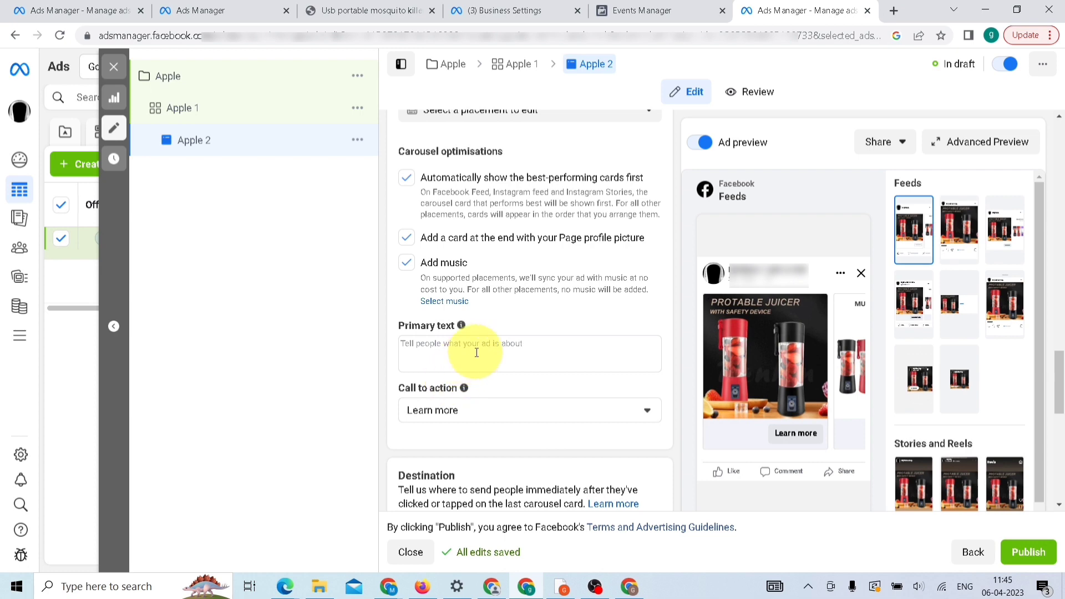
left_click(422, 587)
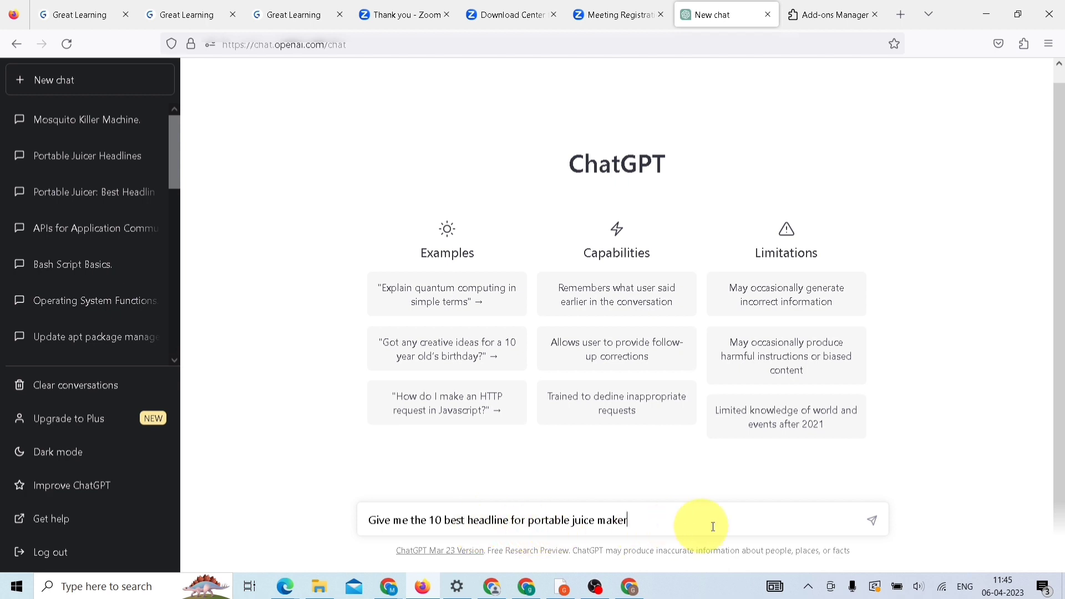
left_click(873, 529)
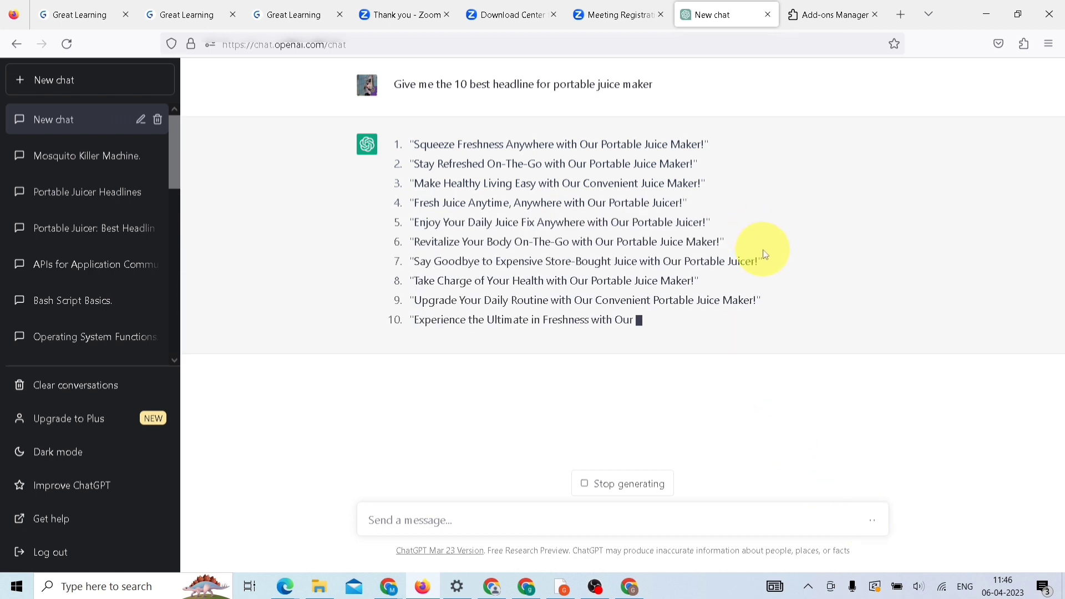
left_click_drag(772, 264, 411, 268)
key("ctrl+c")
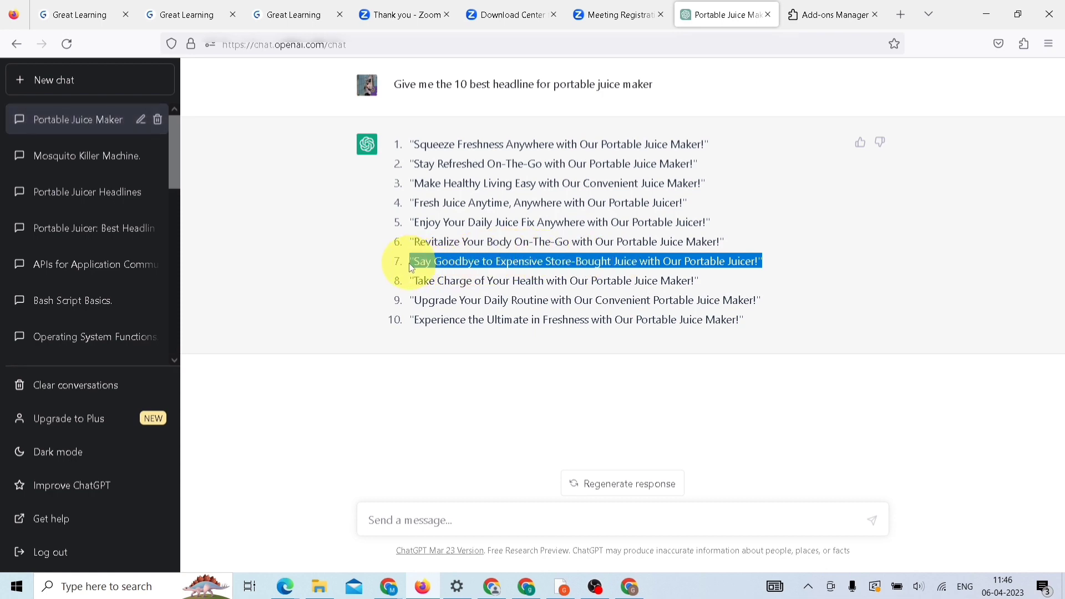
Return to Ads Manager and paste "Say Goodbye to Expensive Store-Bought Juice with Our Portable Juicer!" as the ad's primary text.
left_click(527, 588)
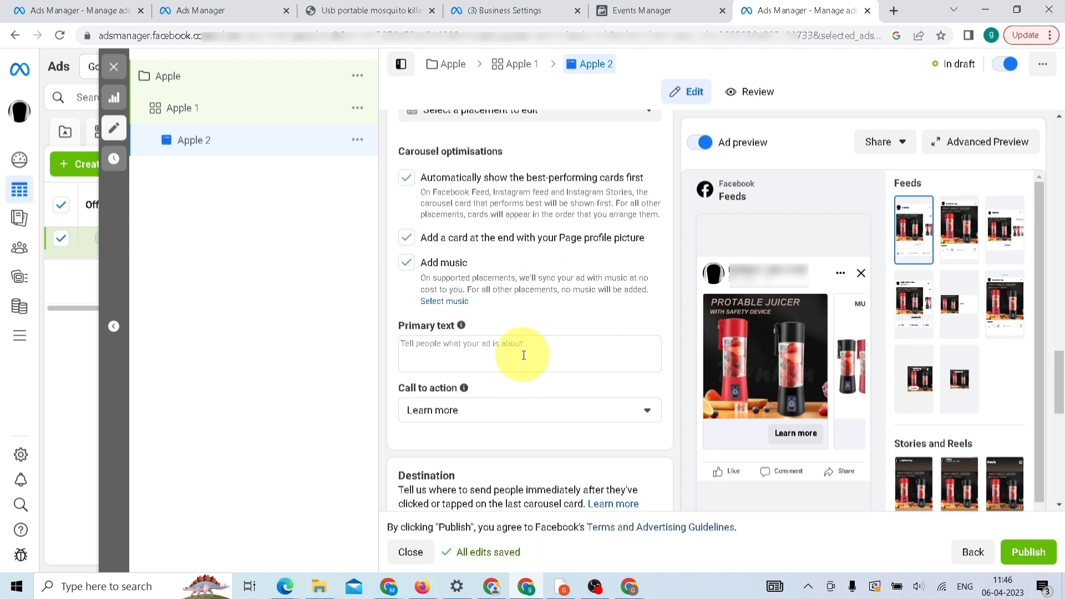
left_click(524, 355)
key("ctrl+v")
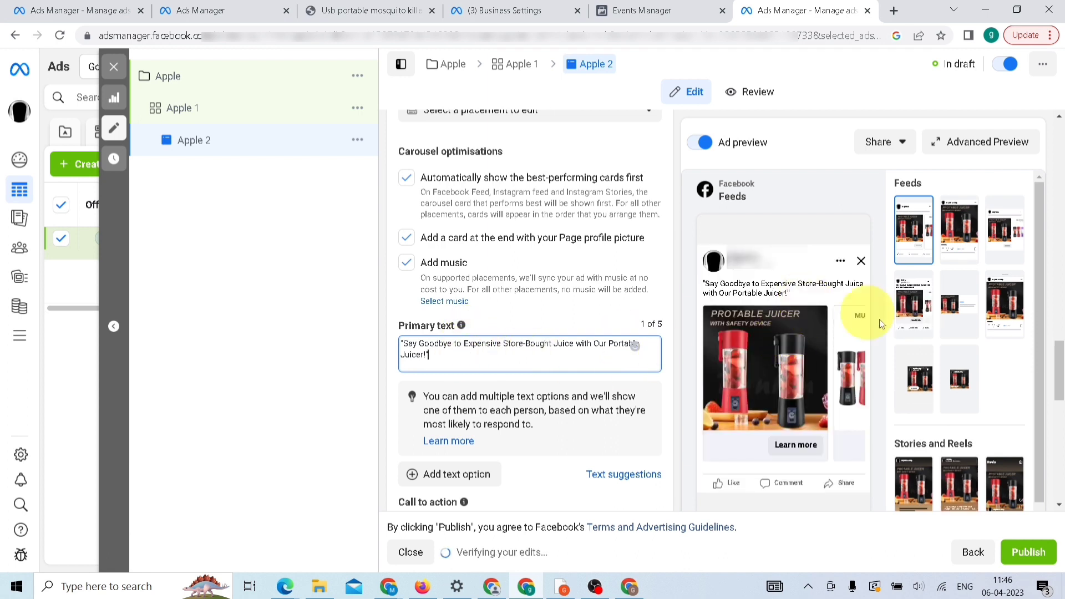
Set the first carousel card's headline to "★★★★★4.5/5 Rated" and its description to "COD Is Available".
scroll(1058, 363, "up", 2)
left_click_drag(1058, 361, 1039, 295)
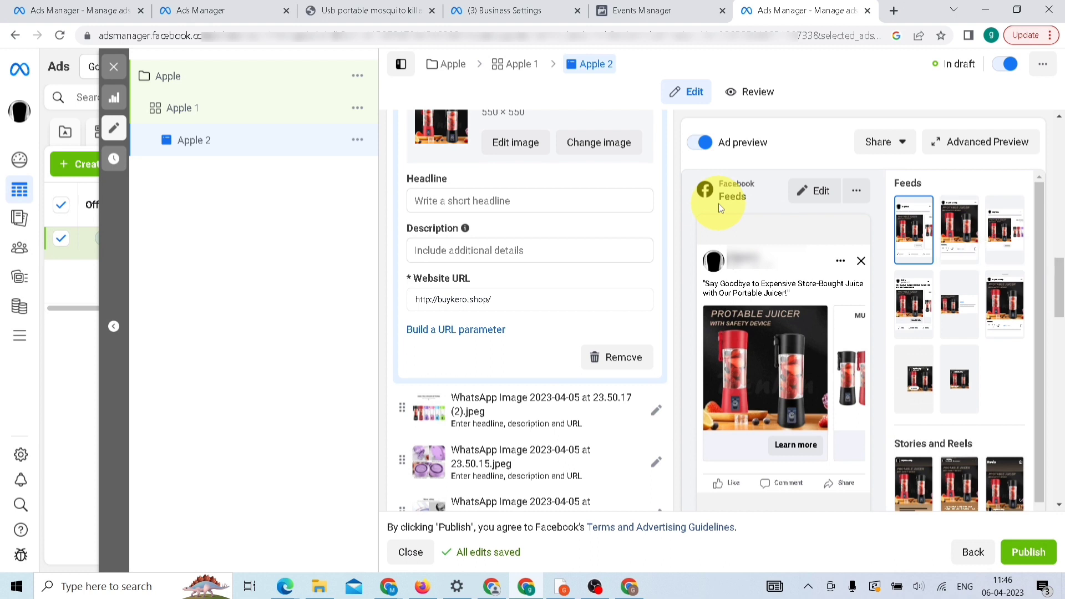
left_click(545, 200)
type("★★★★★4.5/5 Rated")
left_click(551, 250)
type("COD Is Available")
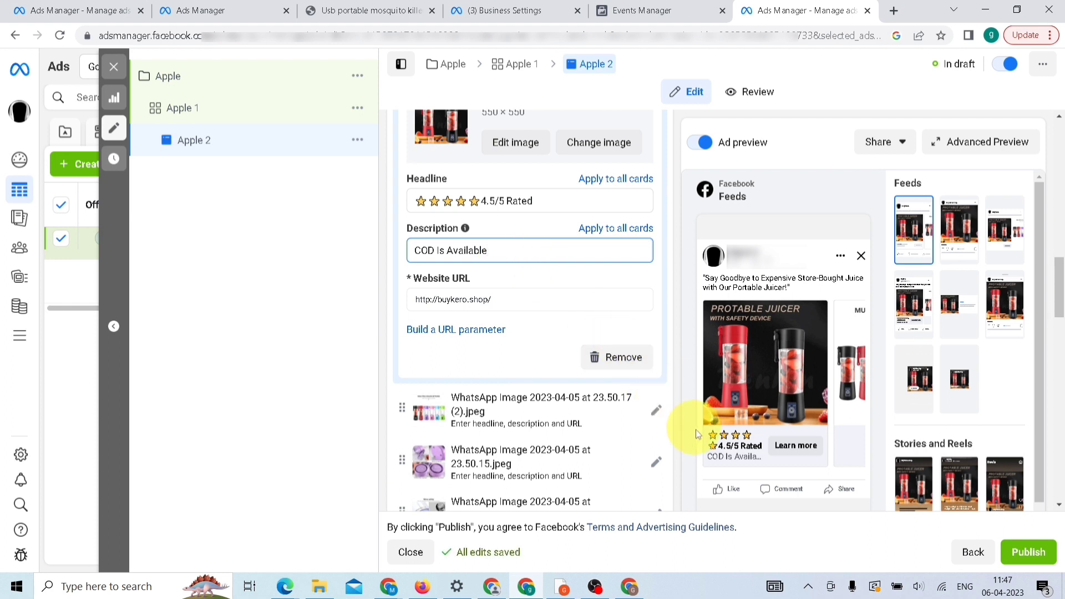
Turn off the end card with the Page profile picture and publish the ad.
mouse_move(727, 442)
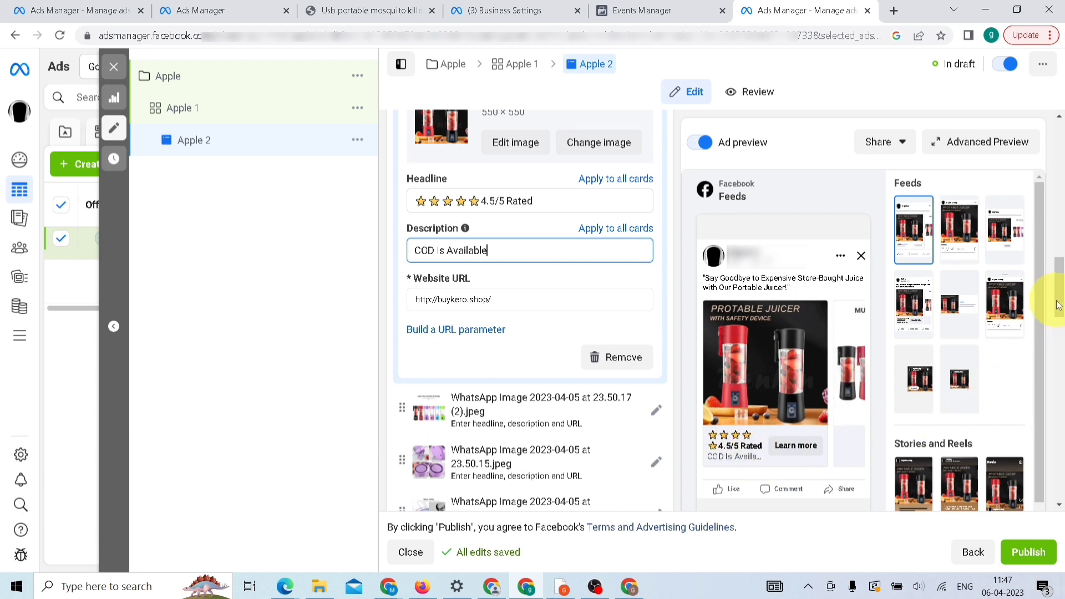
left_click_drag(1057, 305, 1060, 372)
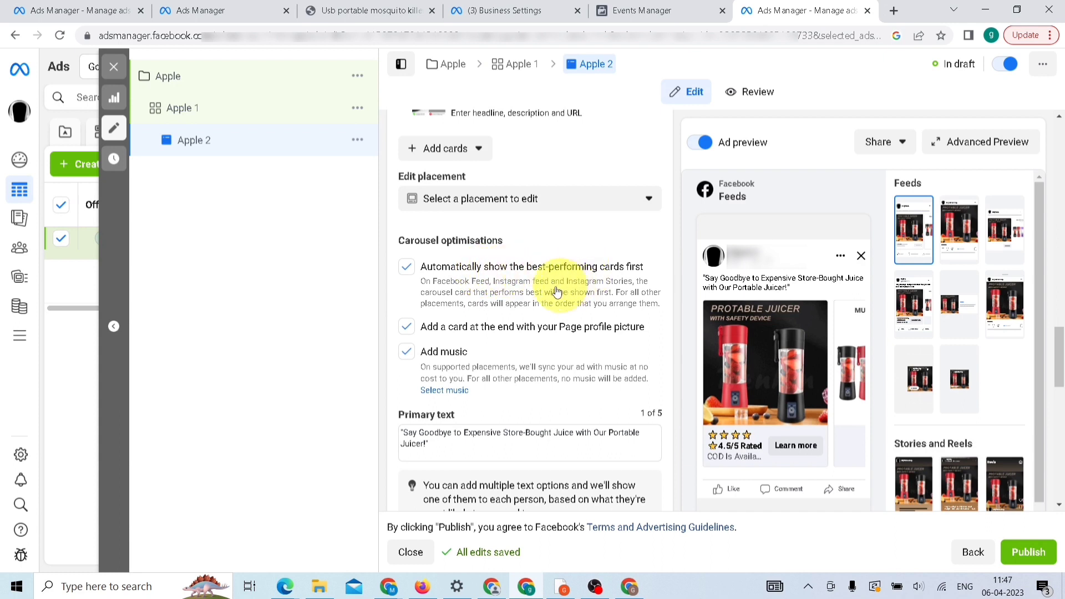
left_click(408, 328)
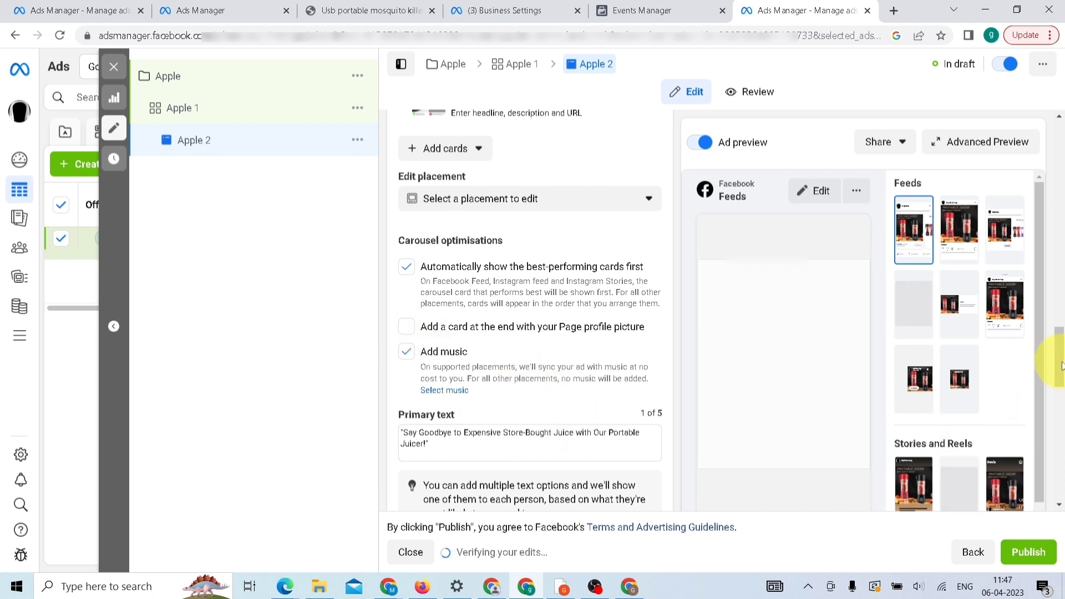
left_click_drag(1061, 382, 1060, 478)
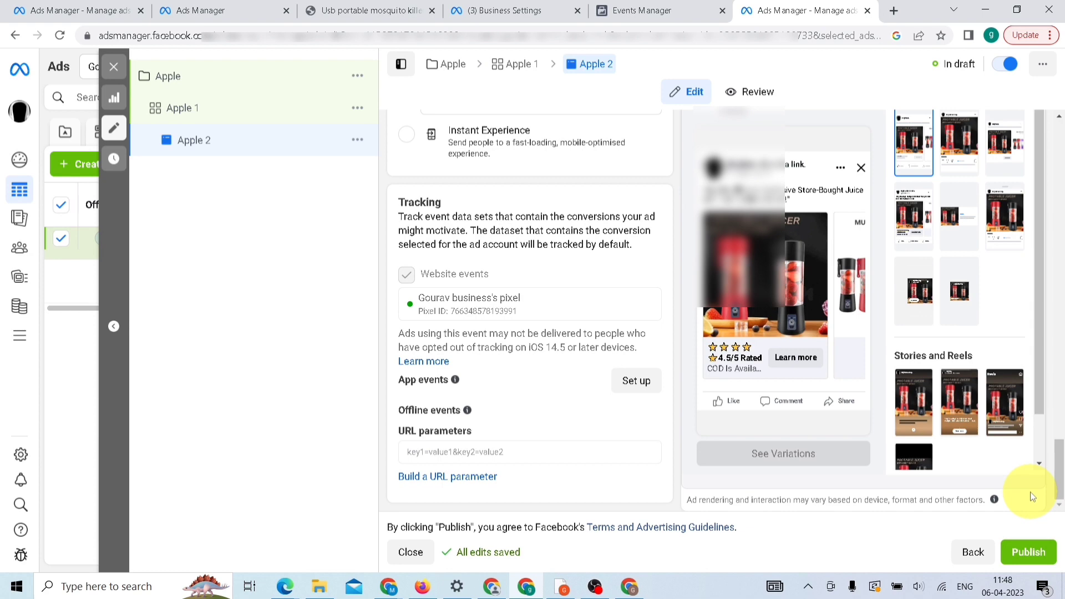
left_click(1026, 554)
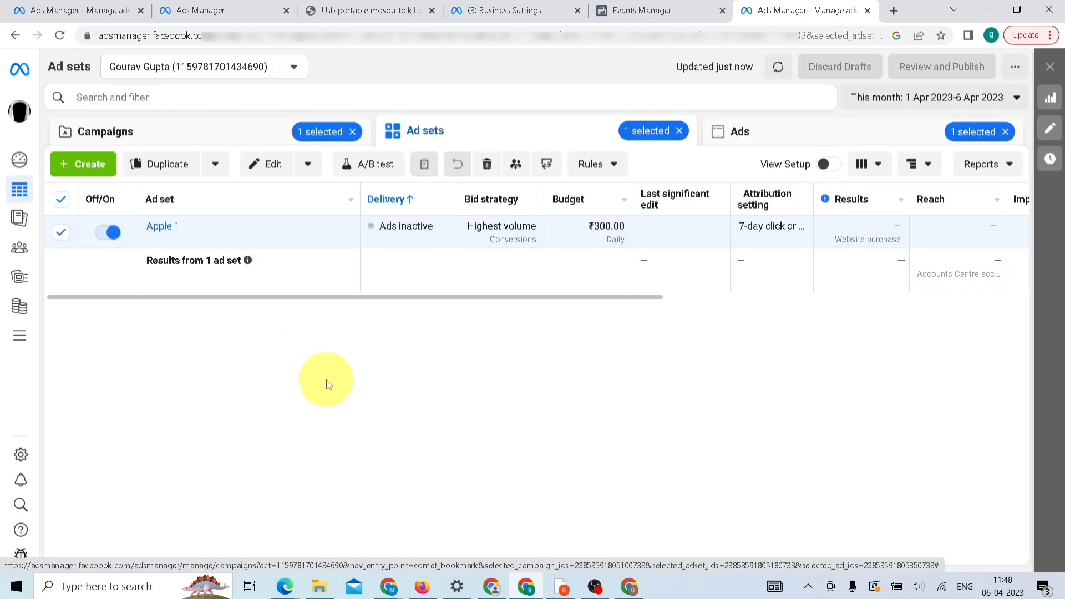
Duplicate the Apple 2 ad into the existing Apple campaign's Apple 1 ad set and rename the duplicate as Apple 2A – Copy.
mouse_move(275, 252)
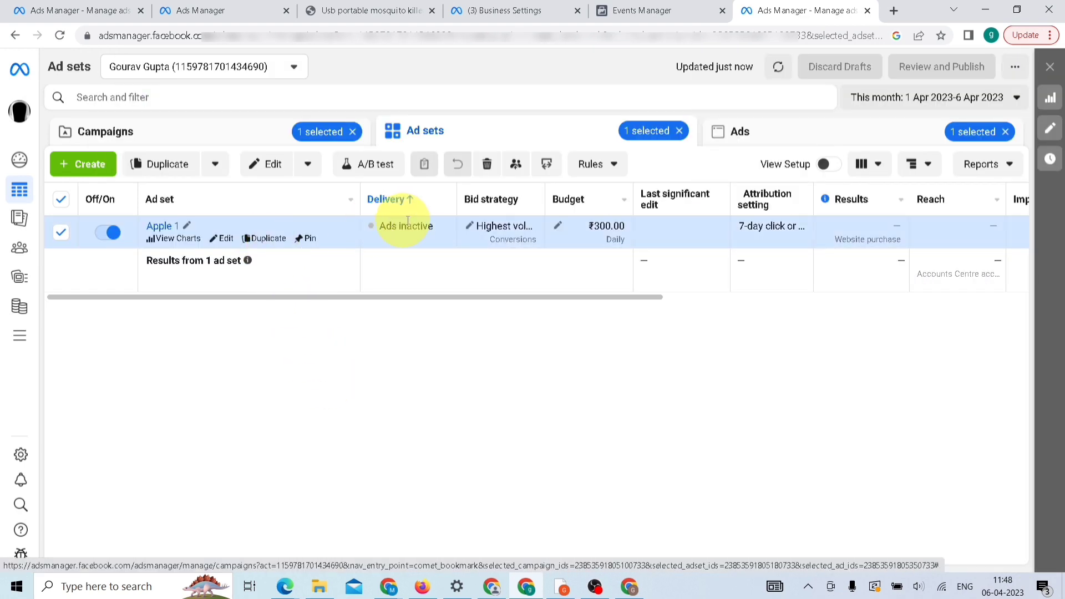
left_click(215, 238)
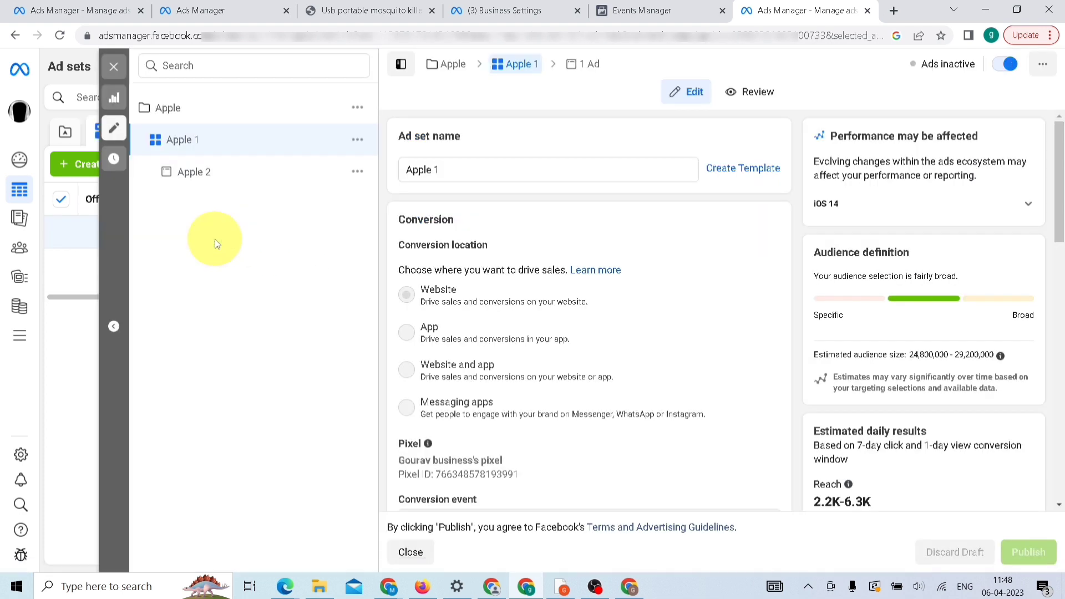
left_click(358, 171)
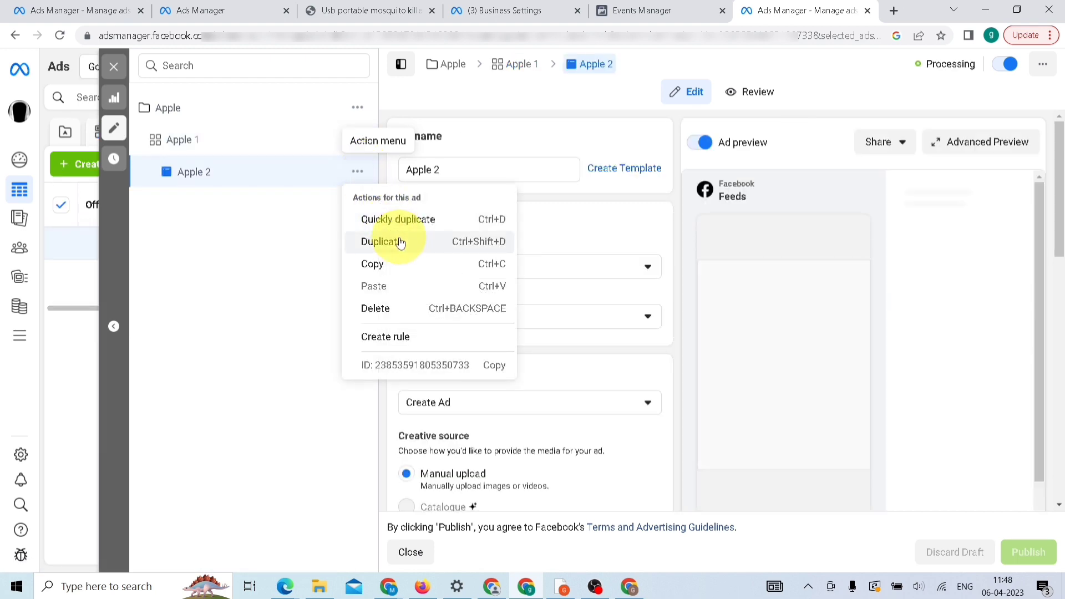
left_click(400, 242)
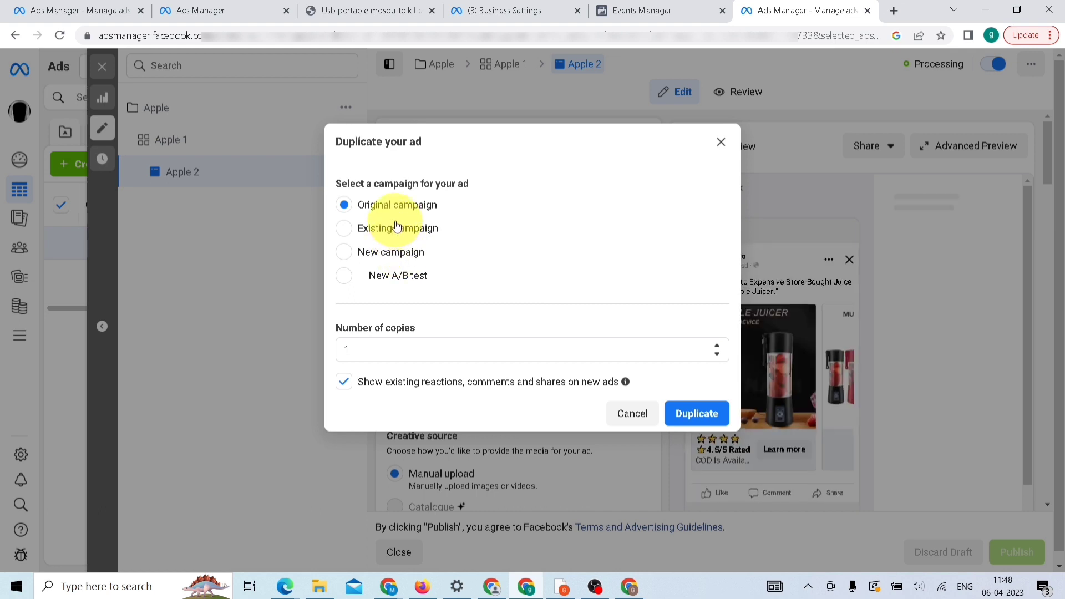
left_click(397, 227)
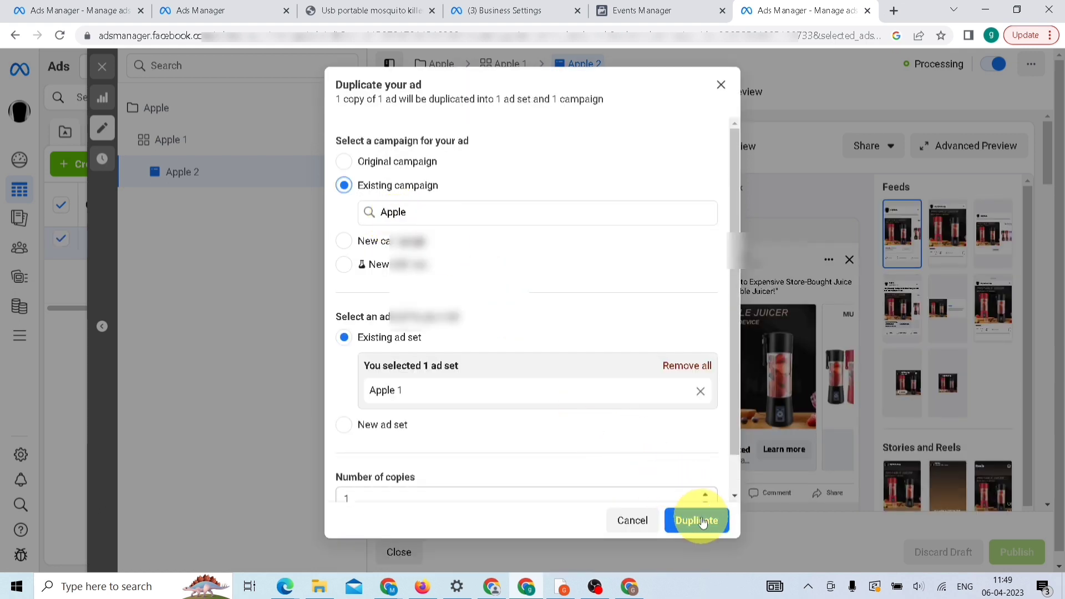
left_click(698, 520)
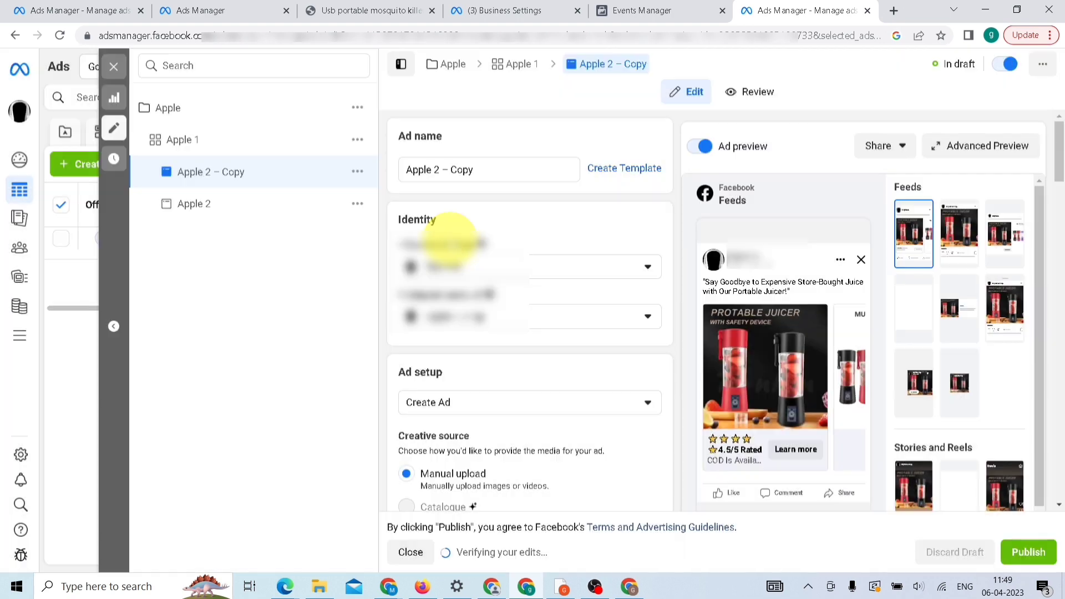
left_click(439, 169)
type("A")
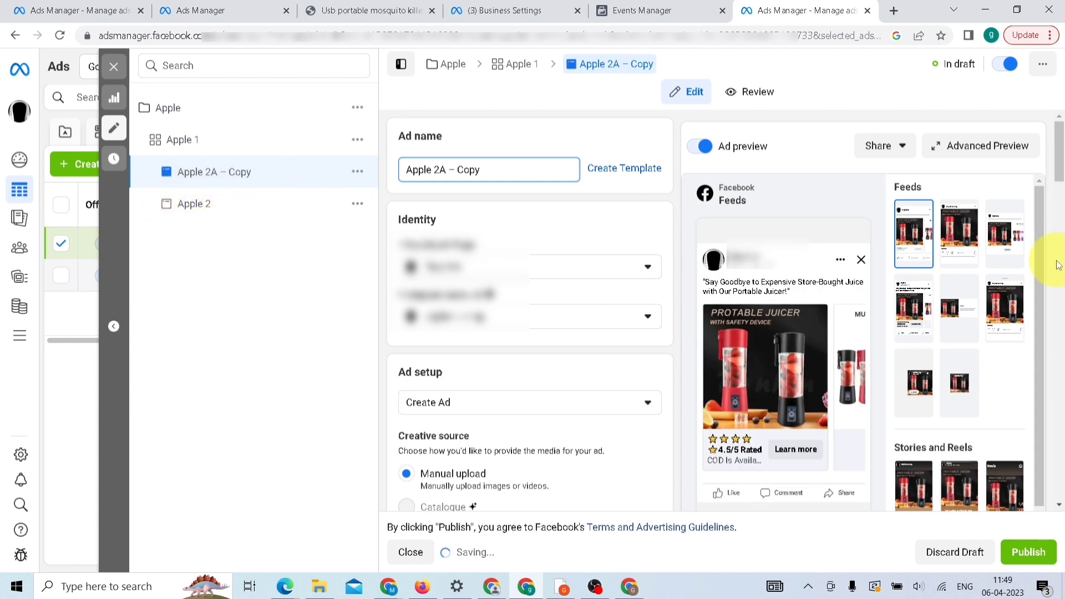
Collapse the first carousel card in the duplicated ad and move the colour options card ahead of it.
left_click_drag(1060, 179, 1060, 296)
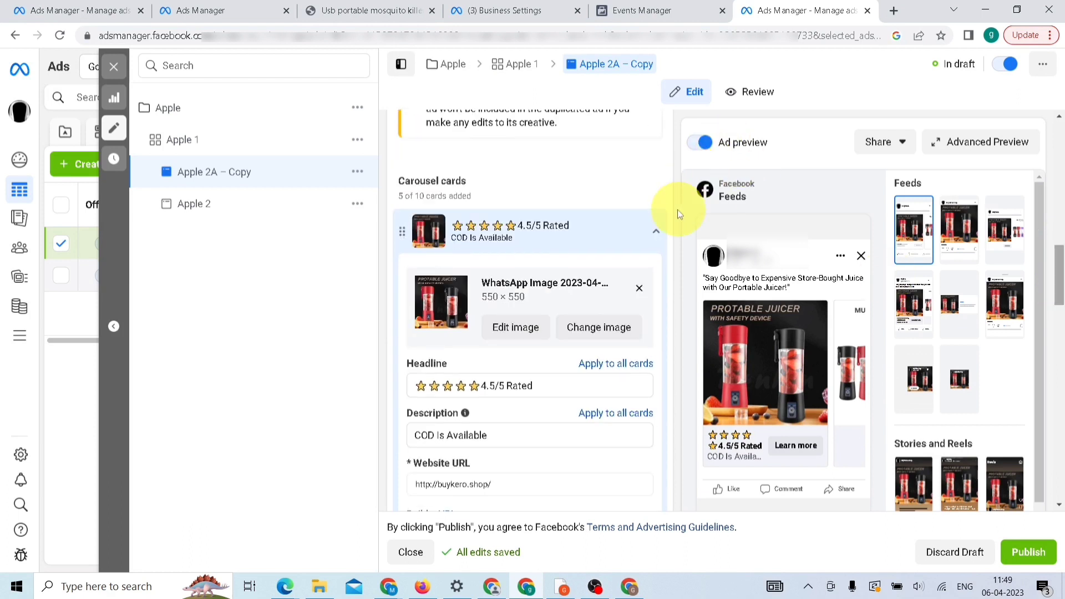
left_click(656, 234)
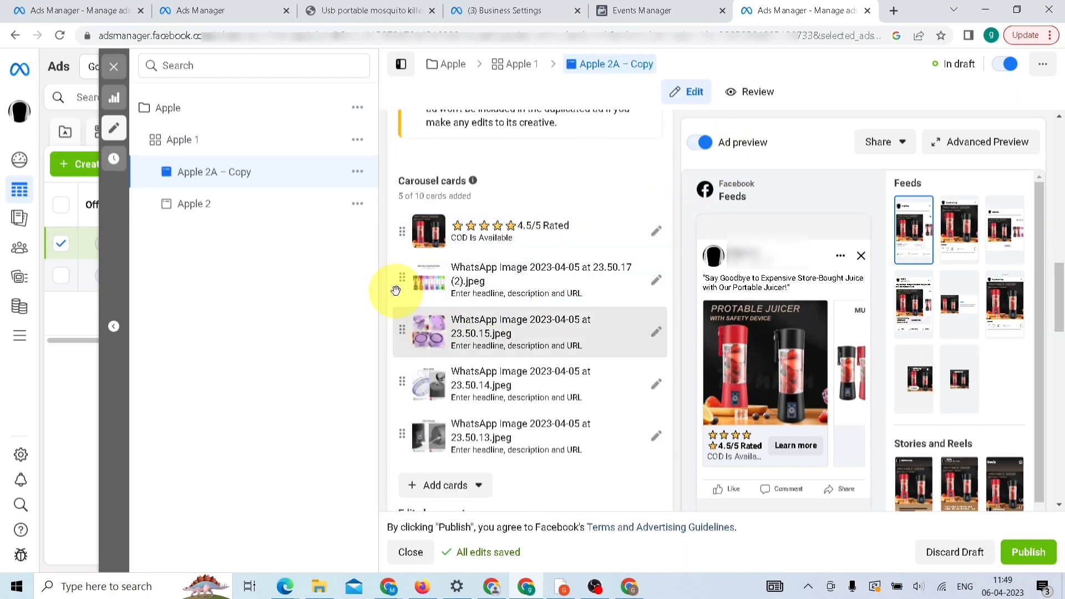
left_click_drag(401, 280, 403, 222)
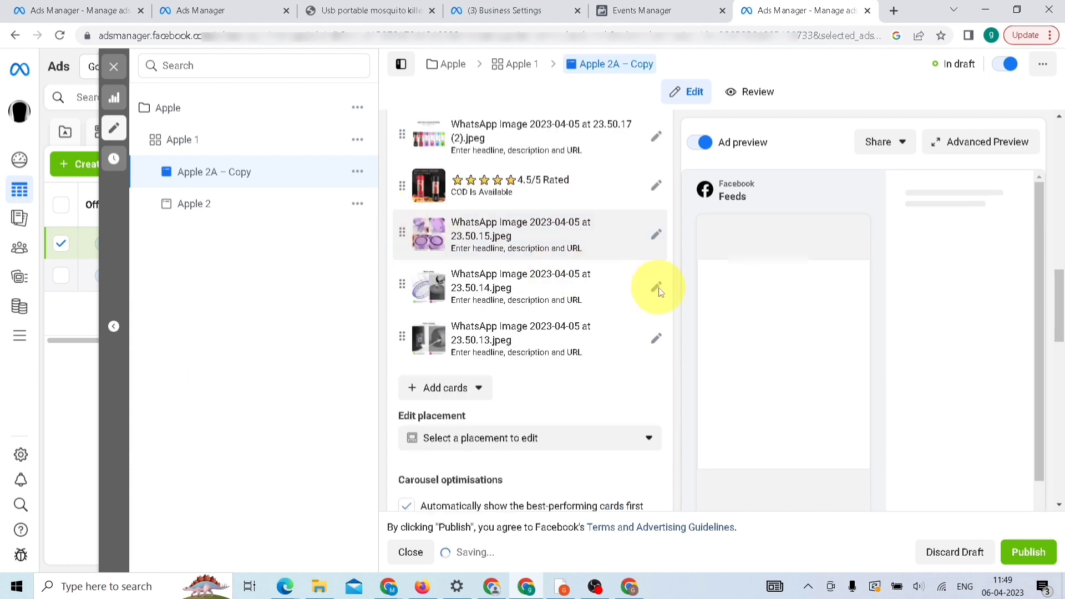